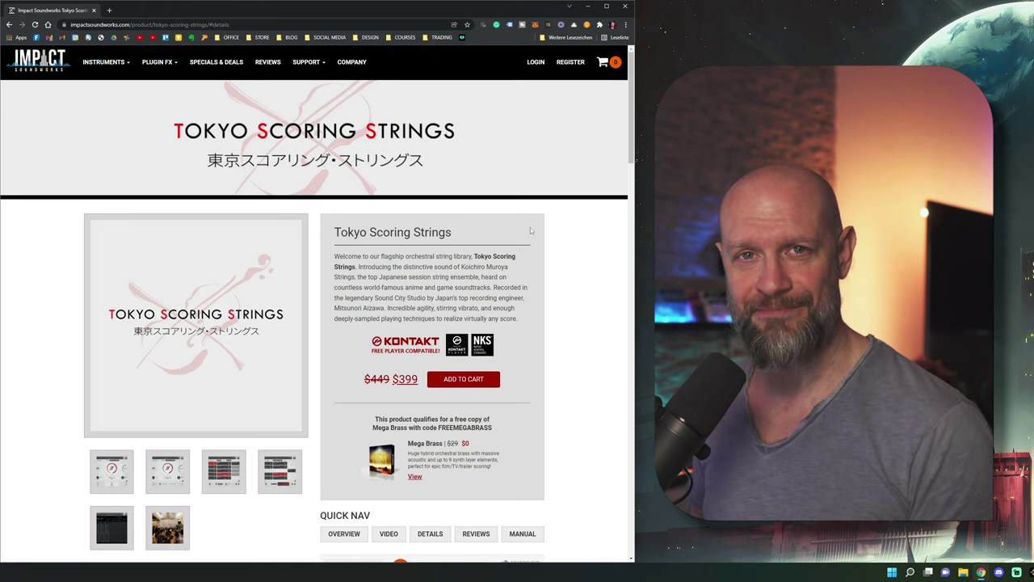
Scroll the Tokyo Scoring Strings product page down to the Content, Features and Requirements lists.
scroll(599, 288, "down", 10)
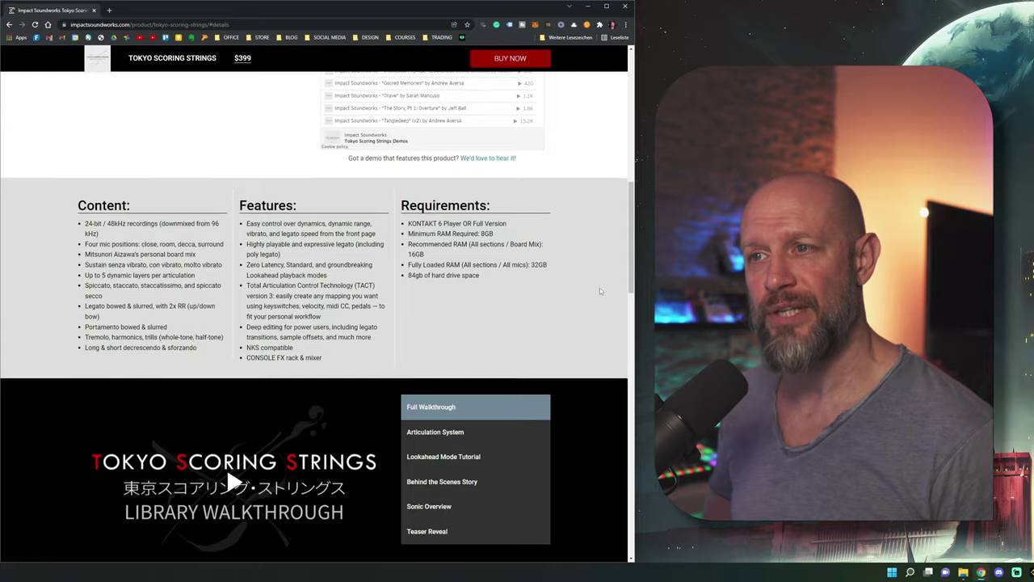
scroll(599, 287, "down", 4)
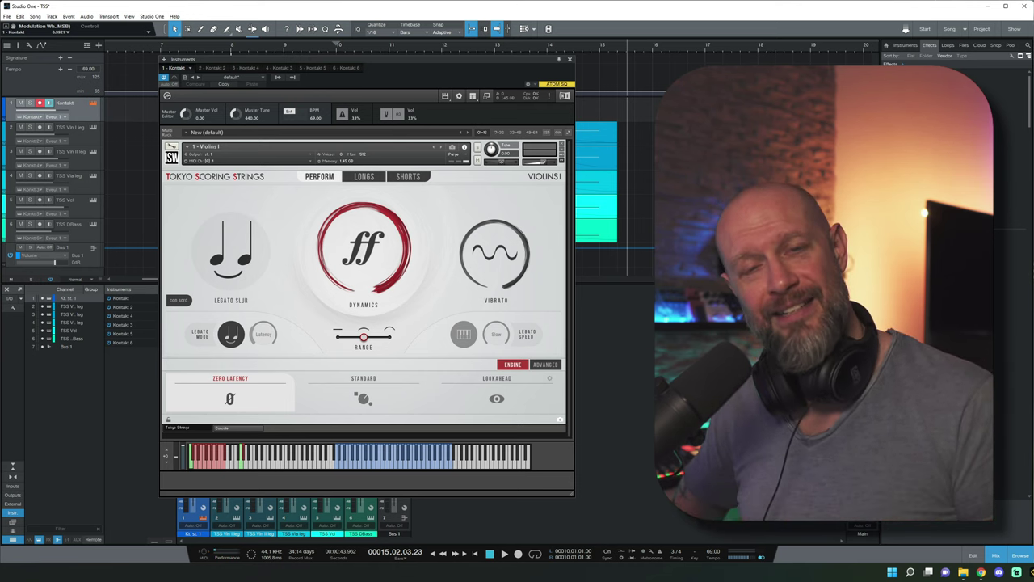
Select the Bus 1 track in the Studio One track list.
left_click(65, 247)
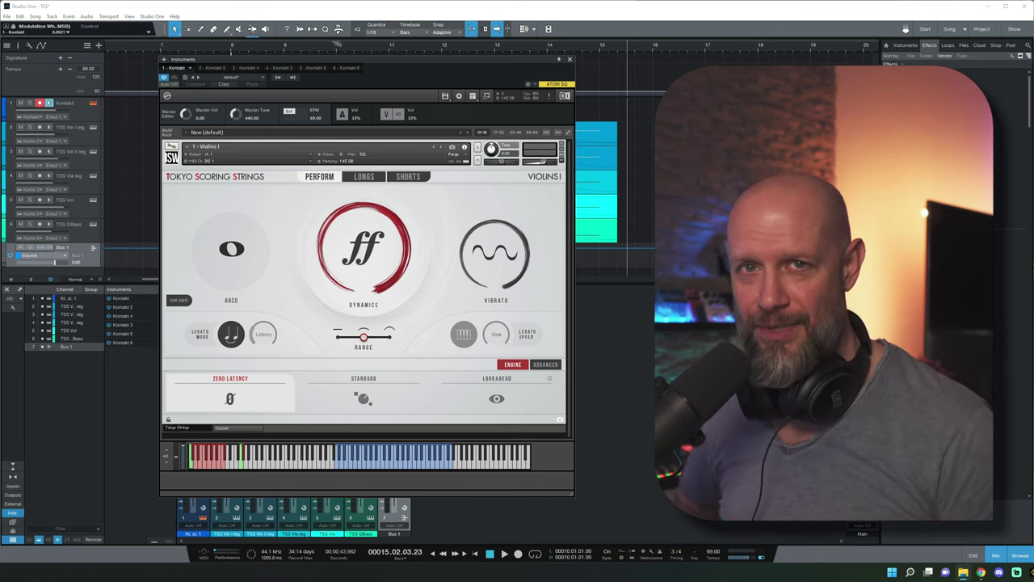
Bring the Chrome window with the Tokyo Scoring Strings product page to the front.
key("alt+Tab")
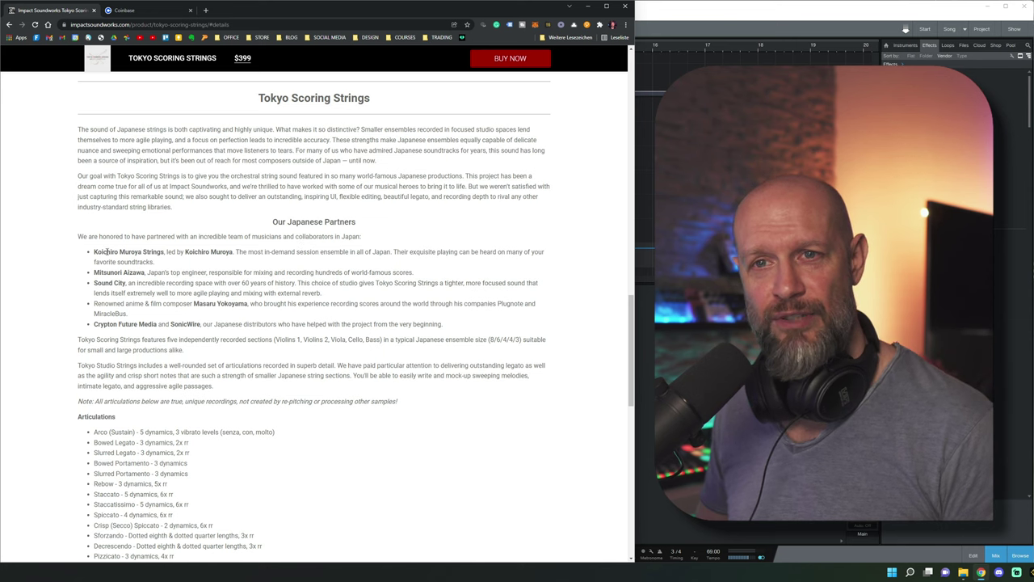
Highlight the string ensemble's name in the first Our Japanese Partners bullet.
left_click_drag(93, 251, 177, 265)
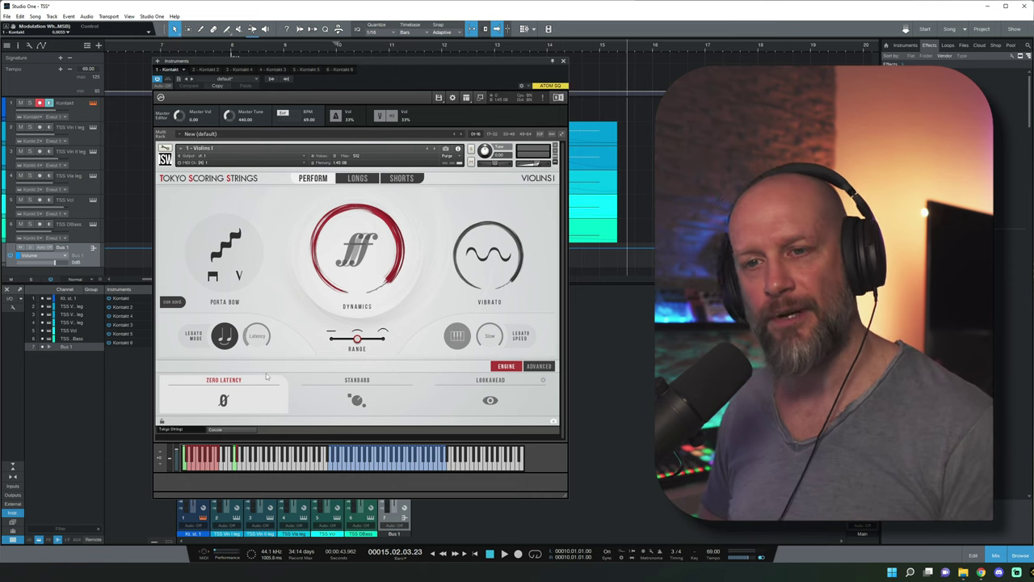
left_click(355, 390)
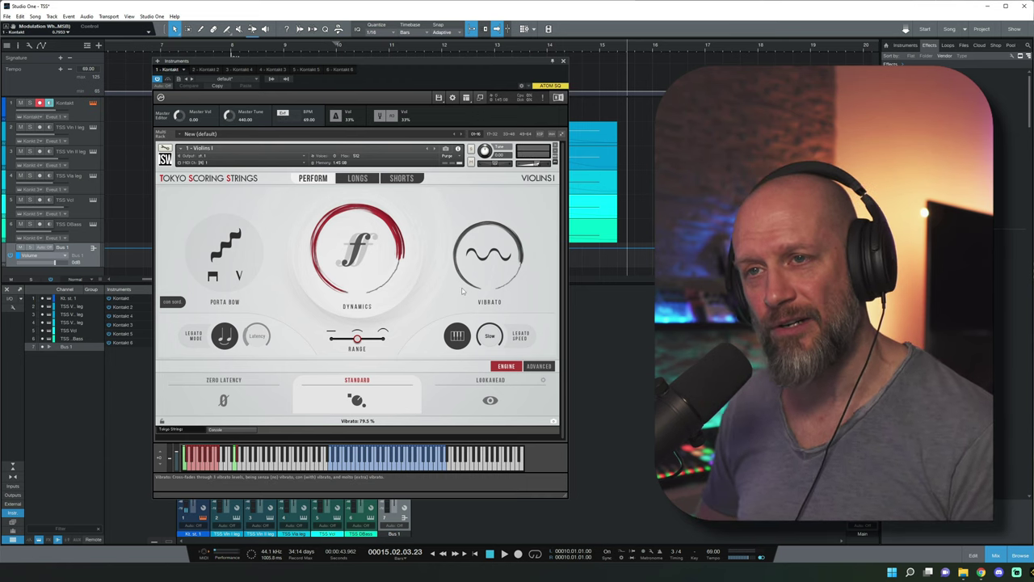
Turn the Violins I Legato Speed knob up from Slow.
left_click(491, 336)
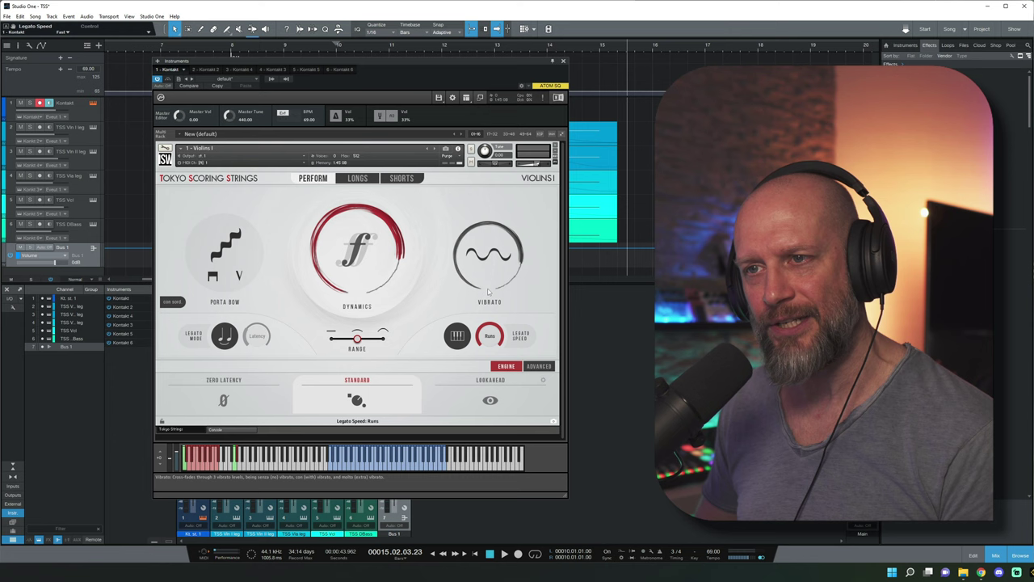
Step the Violins I Legato Speed through Fast to Runs.
left_click(489, 337)
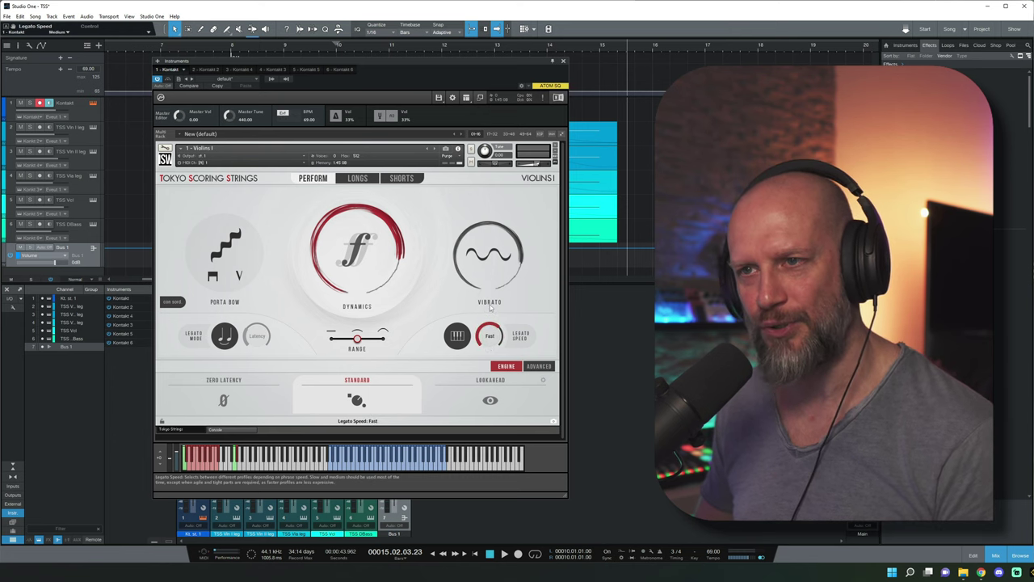
left_click(489, 336)
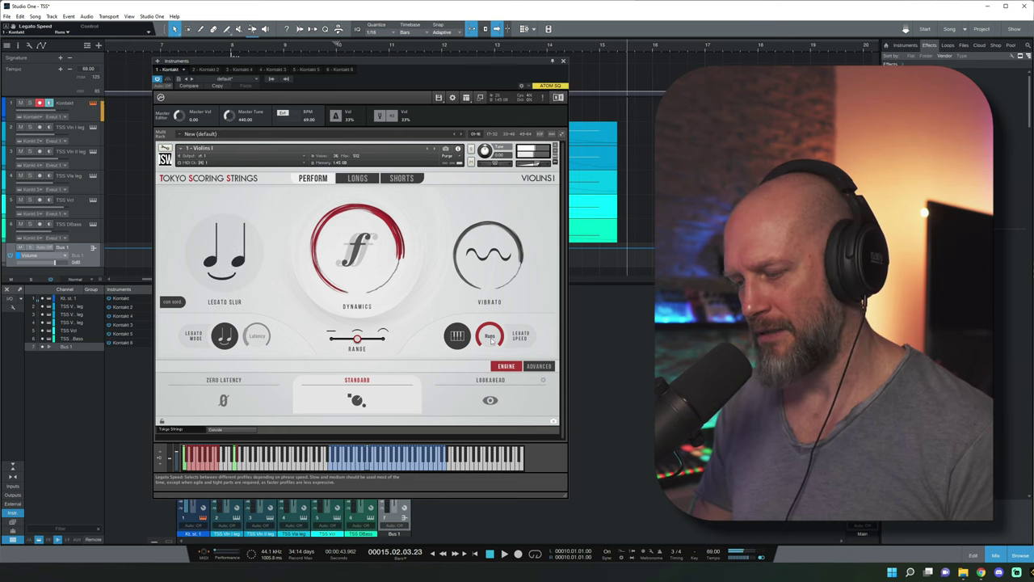
Return the Violins I Legato Speed to Slow.
left_click(491, 337)
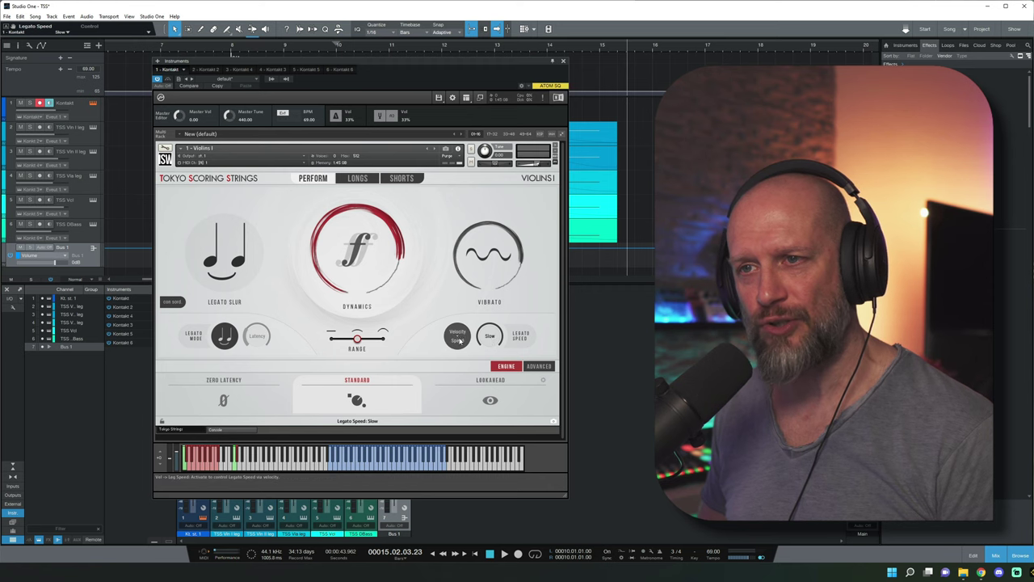
Let velocity control Legato Speed, move the Kontakt window right, and show the Inspector for TSS Vln I leg.
left_click(457, 334)
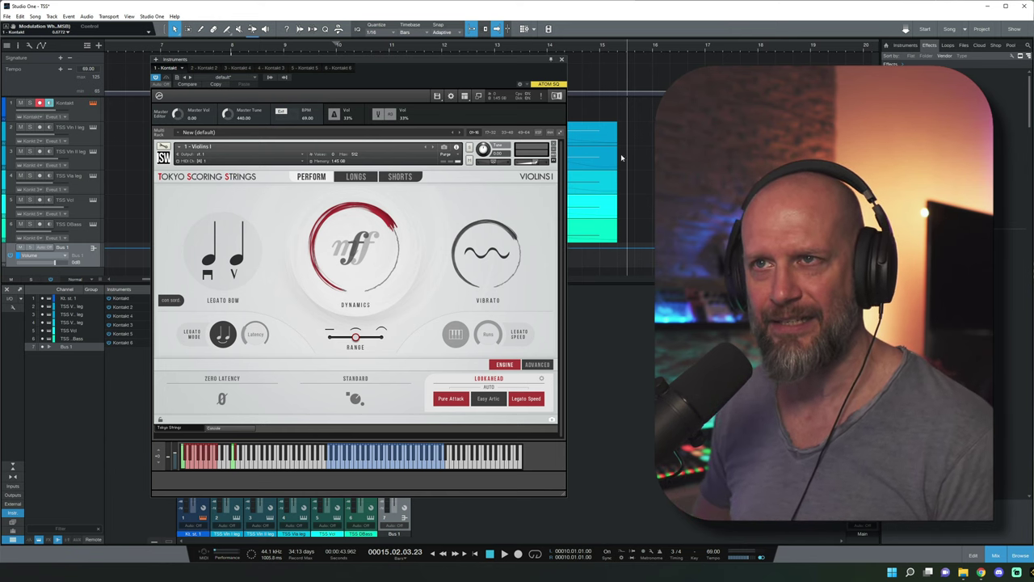
left_click_drag(450, 63, 385, 92)
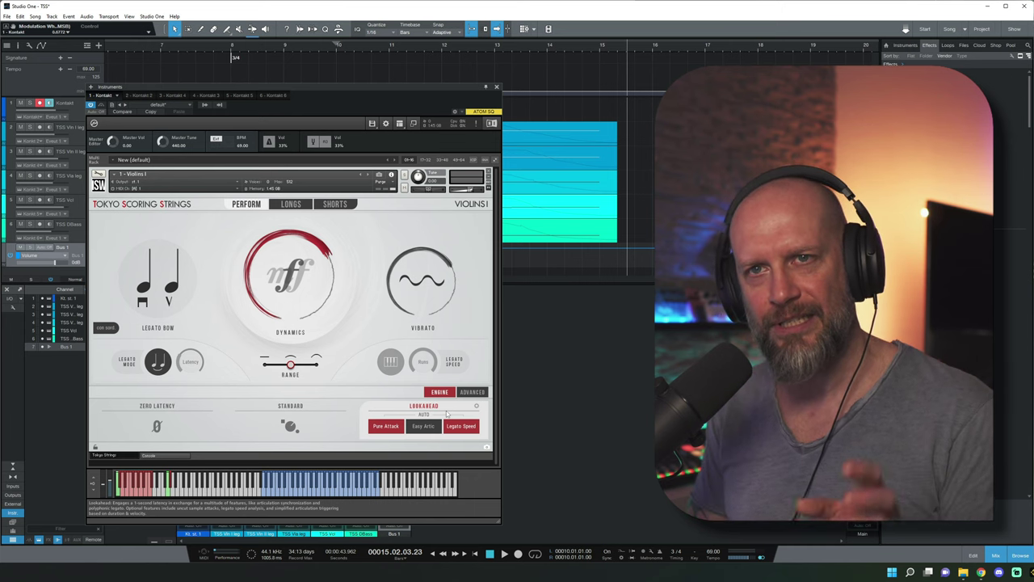
left_click_drag(313, 88, 362, 89)
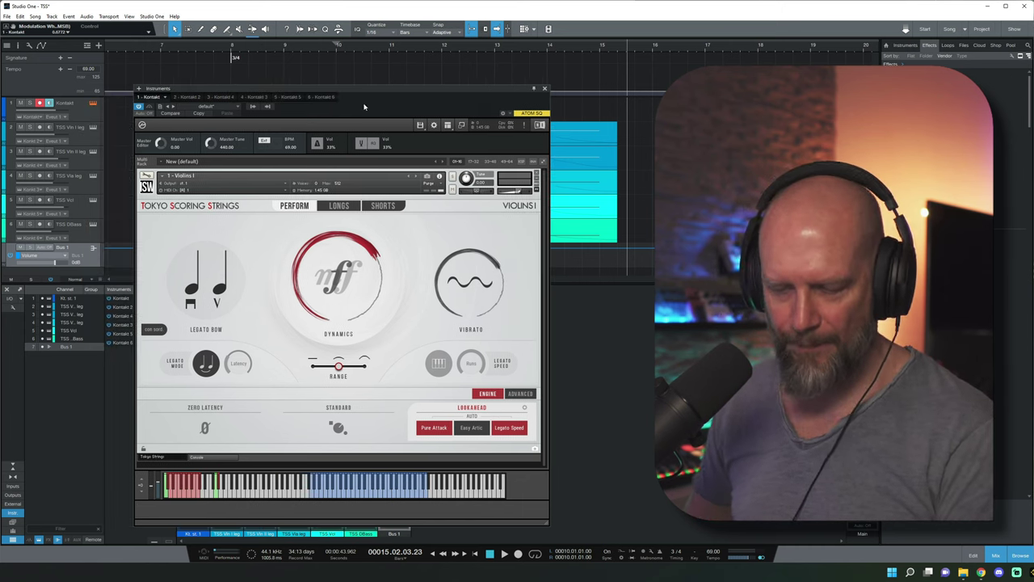
key("F4")
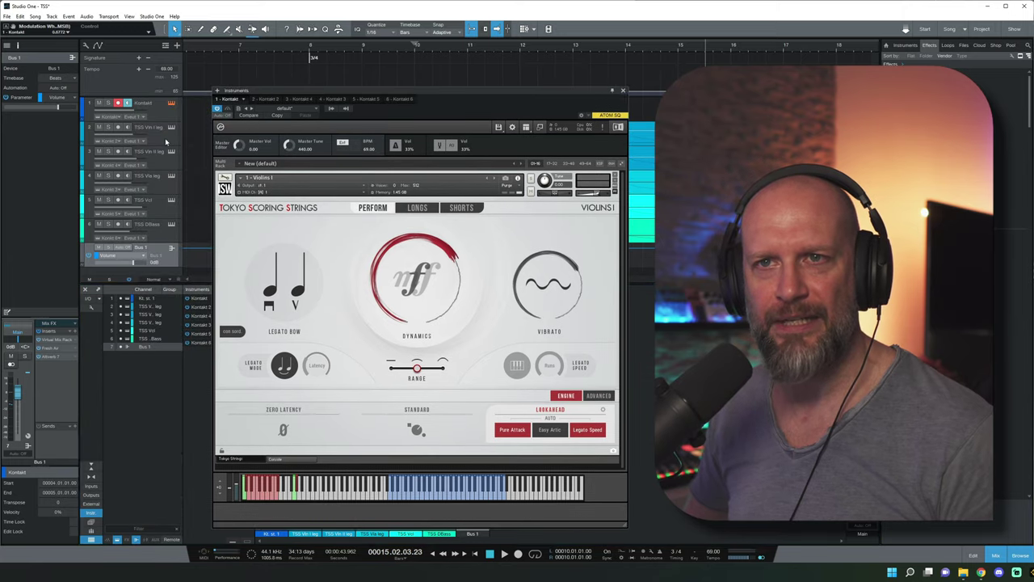
left_click(165, 142)
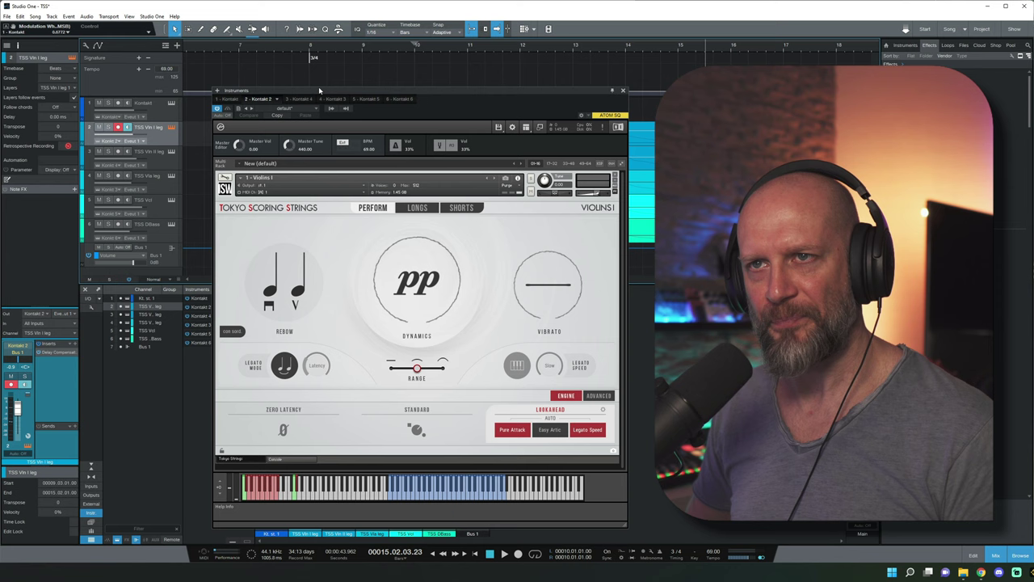
Nudge the Kontakt window slightly upward, then close it.
left_click_drag(328, 93, 329, 84)
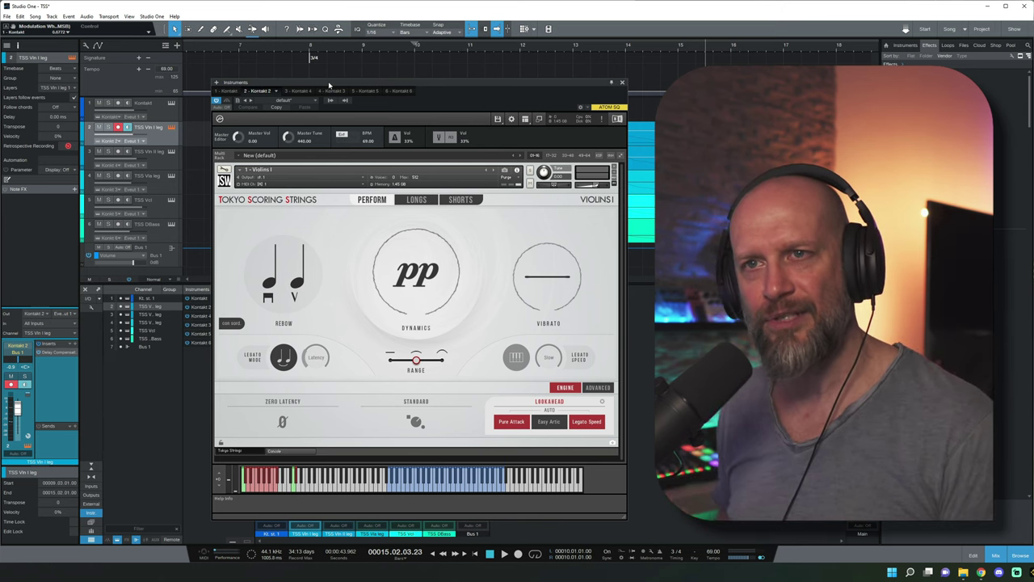
left_click_drag(372, 85, 371, 82)
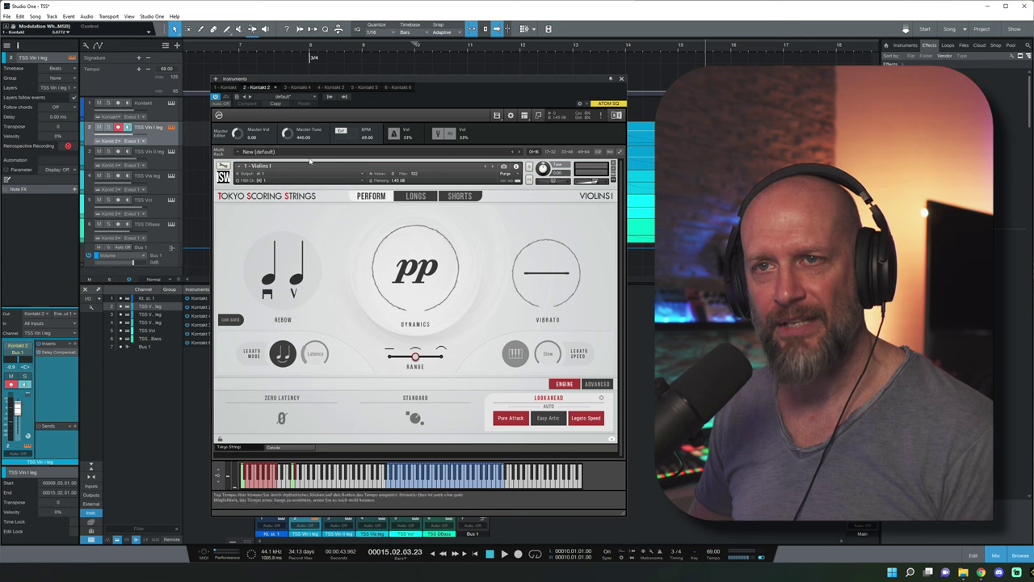
left_click(621, 81)
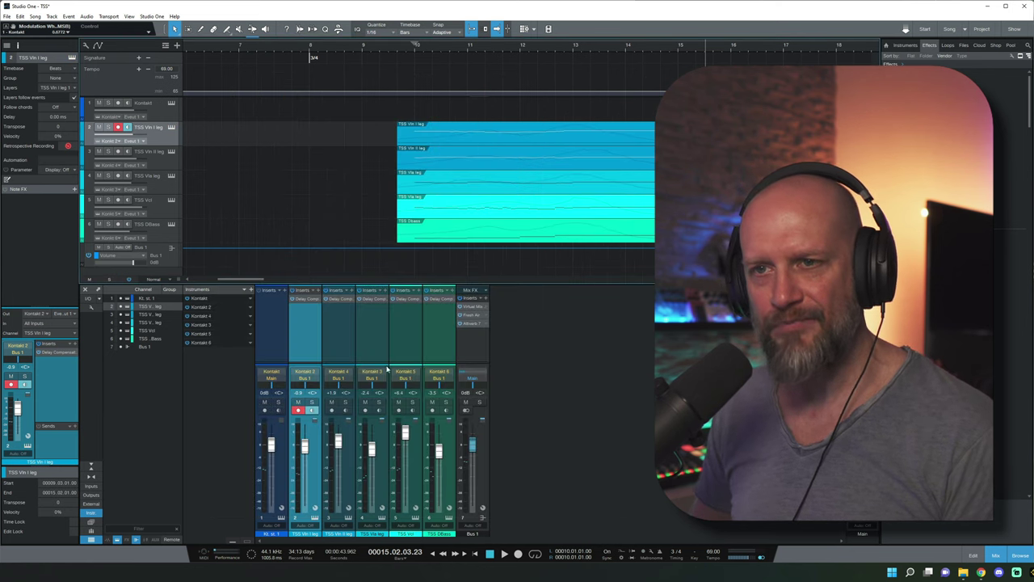
Check the violin track's Lookahead Compensator insert, close it, and set the playback position to bar 9.
left_click(305, 301)
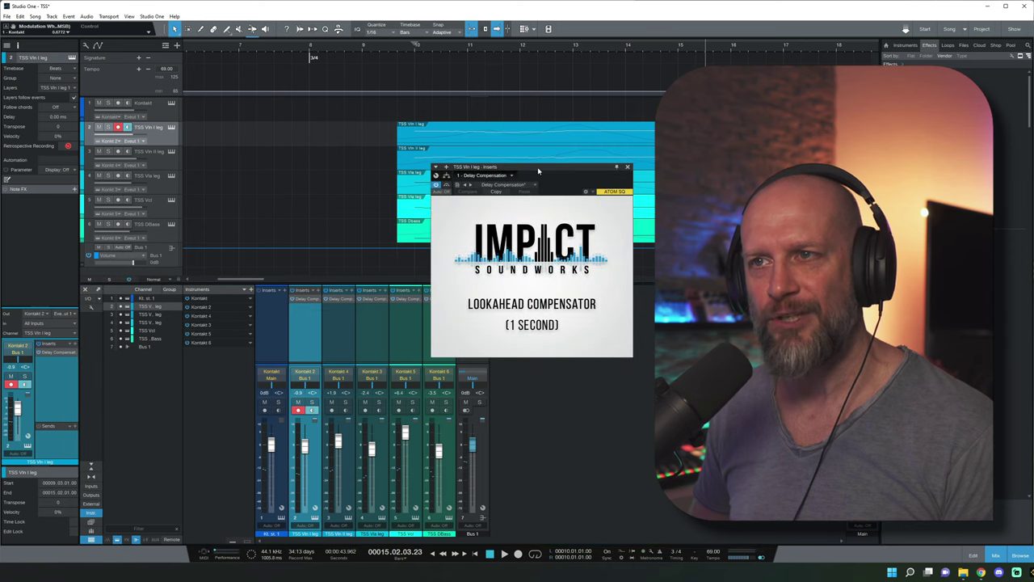
left_click_drag(538, 171, 471, 172)
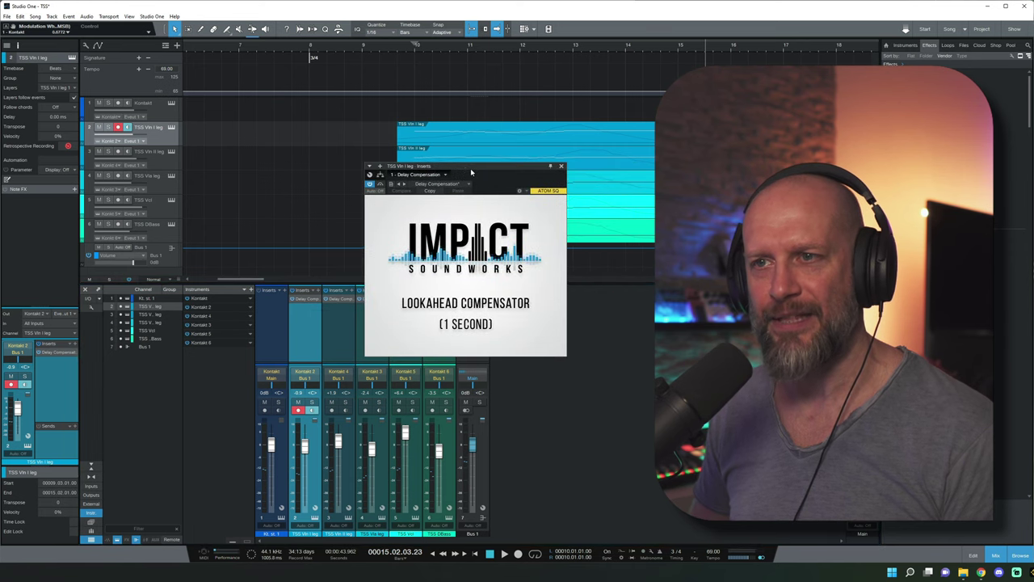
left_click(562, 168)
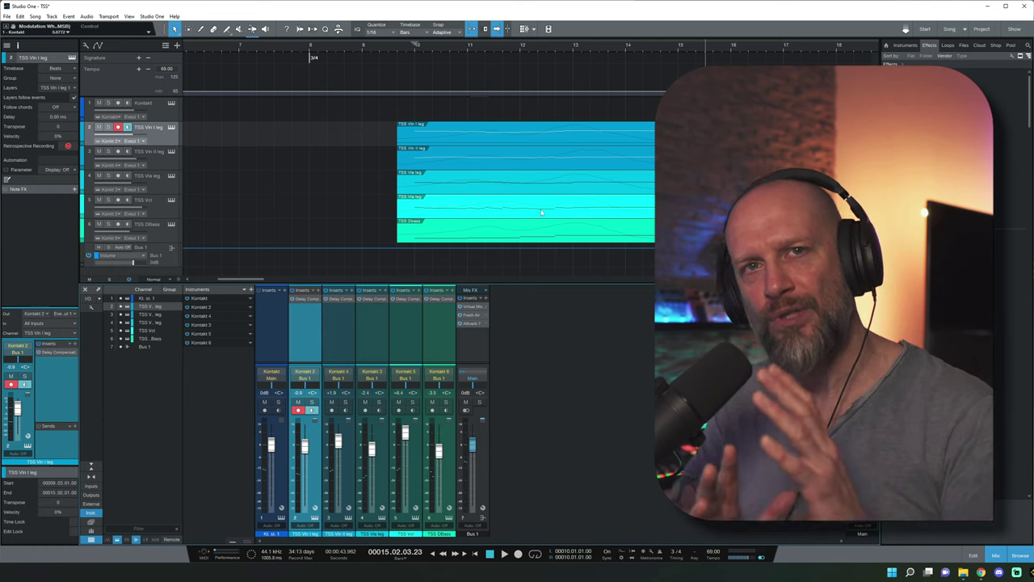
left_click(365, 48)
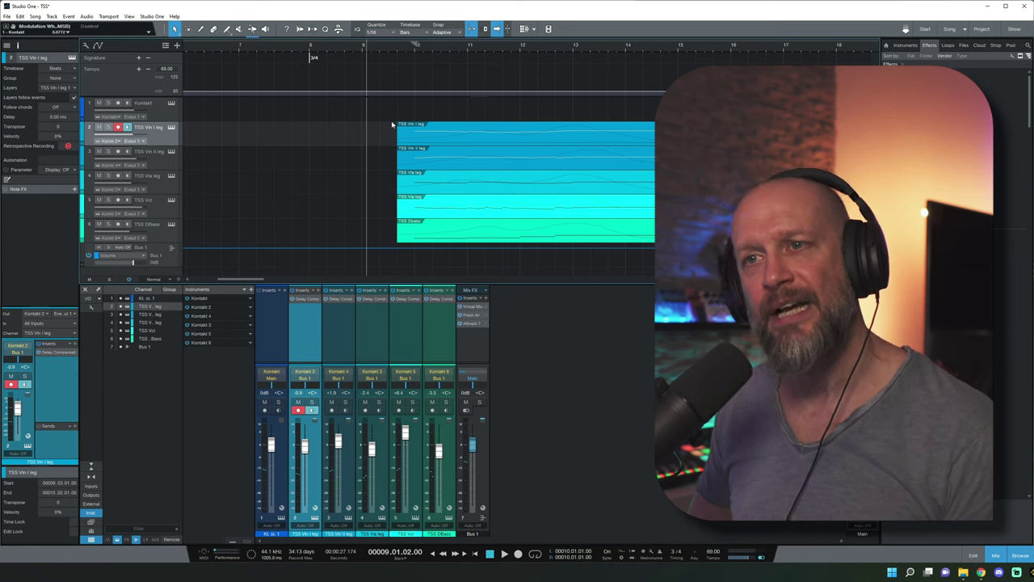
Open the Vln I clip in the editor and rubber-band select all five string clips.
double_click(494, 140)
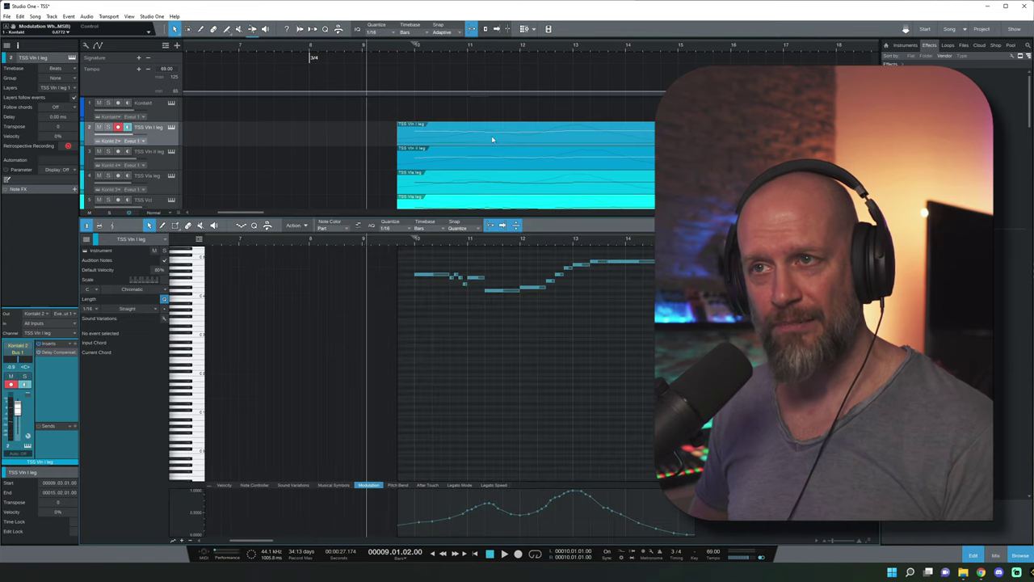
scroll(477, 339, "right", 2)
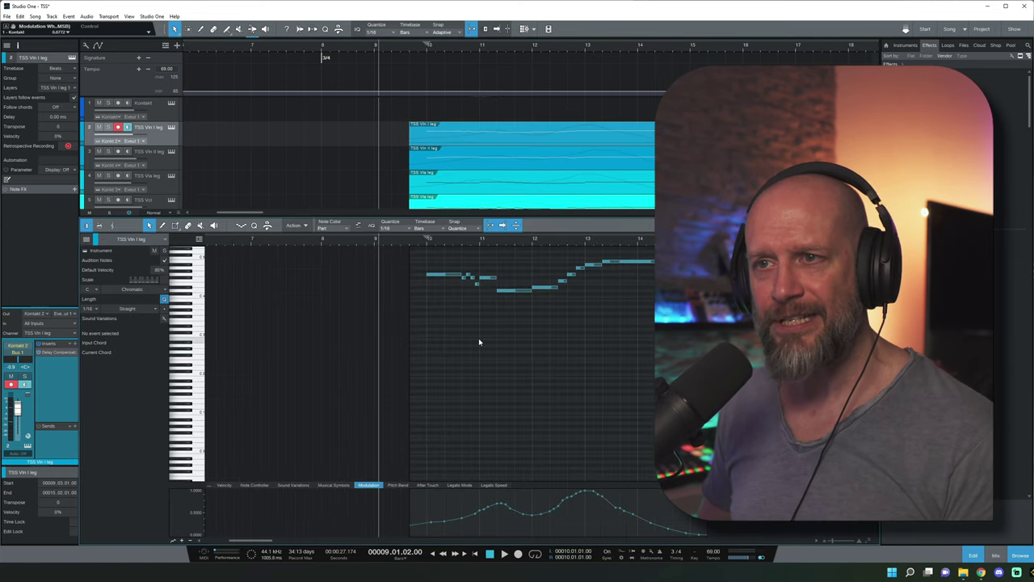
scroll(478, 340, "up", 1)
scroll(330, 123, "down", 1)
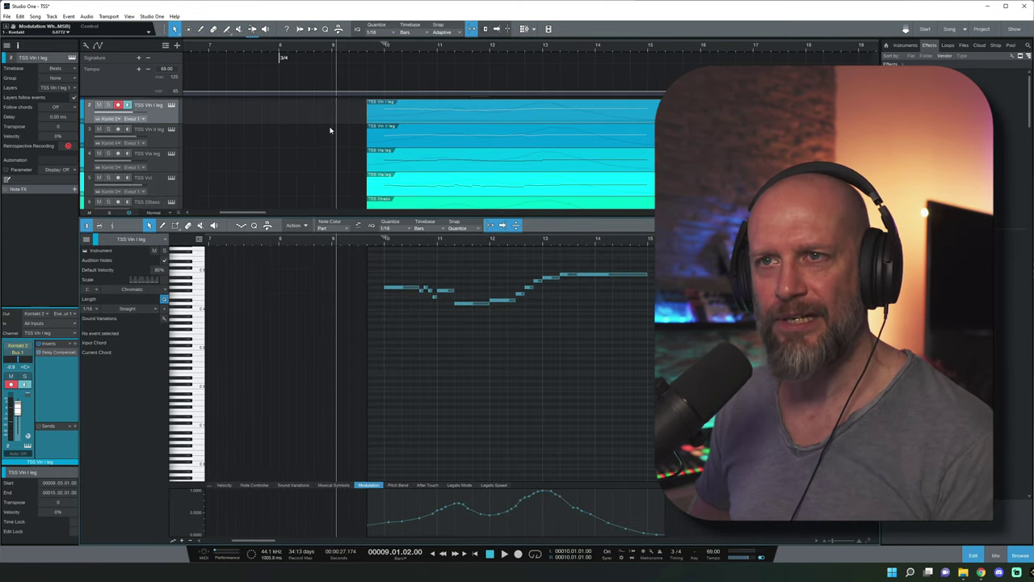
left_click_drag(331, 129, 656, 206)
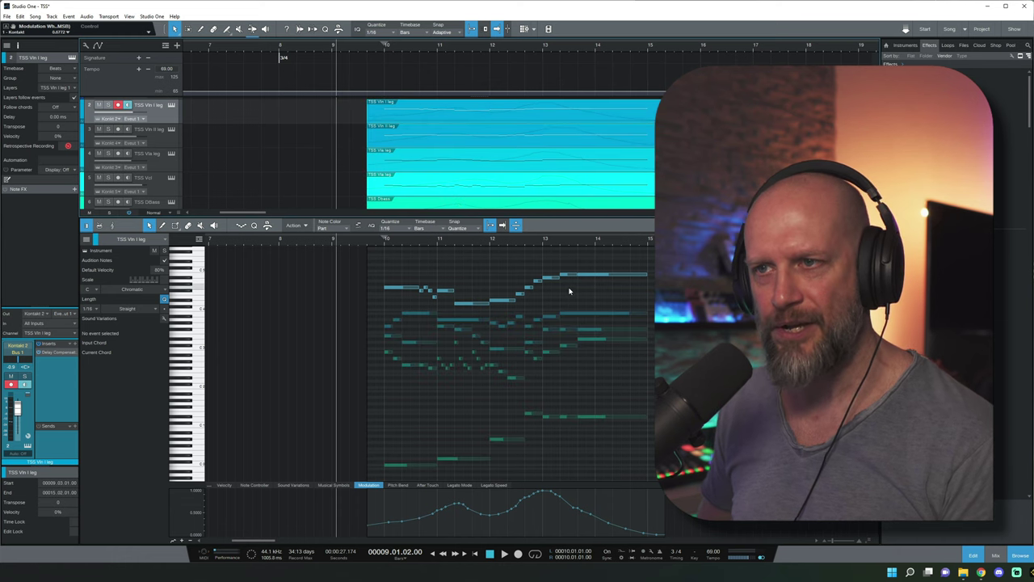
Zoom in around the playhead, step to the TSS Vln II leg track, and switch to Score View.
key("e")
scroll(595, 323, "right", 3)
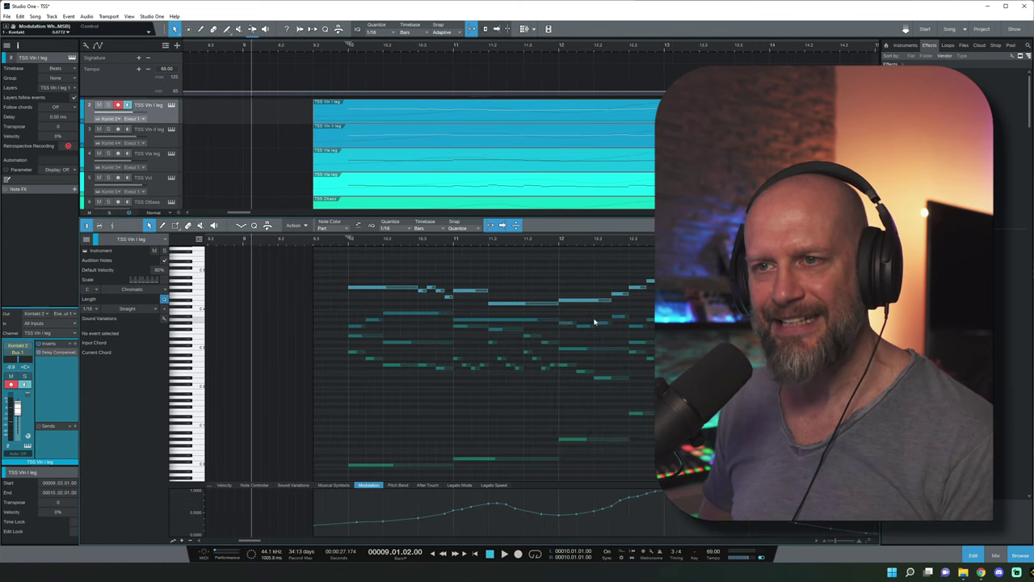
key("Down")
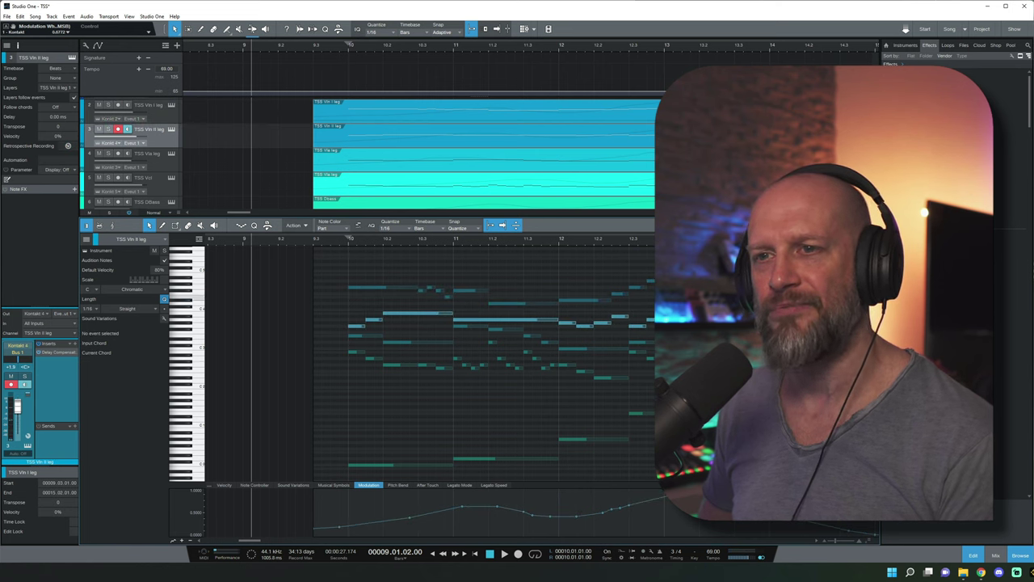
scroll(601, 308, "right", 2)
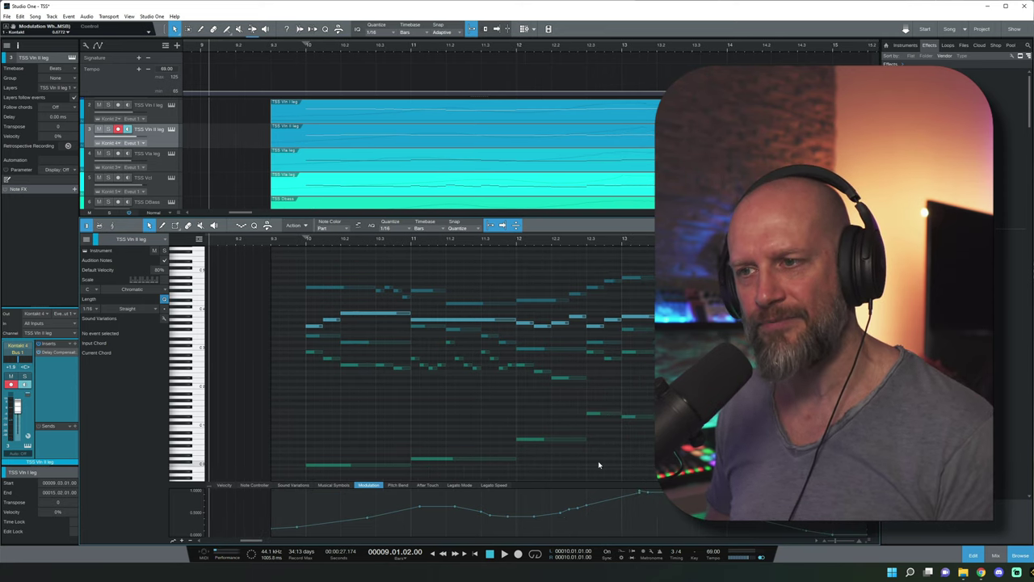
scroll(353, 356, "down", 3)
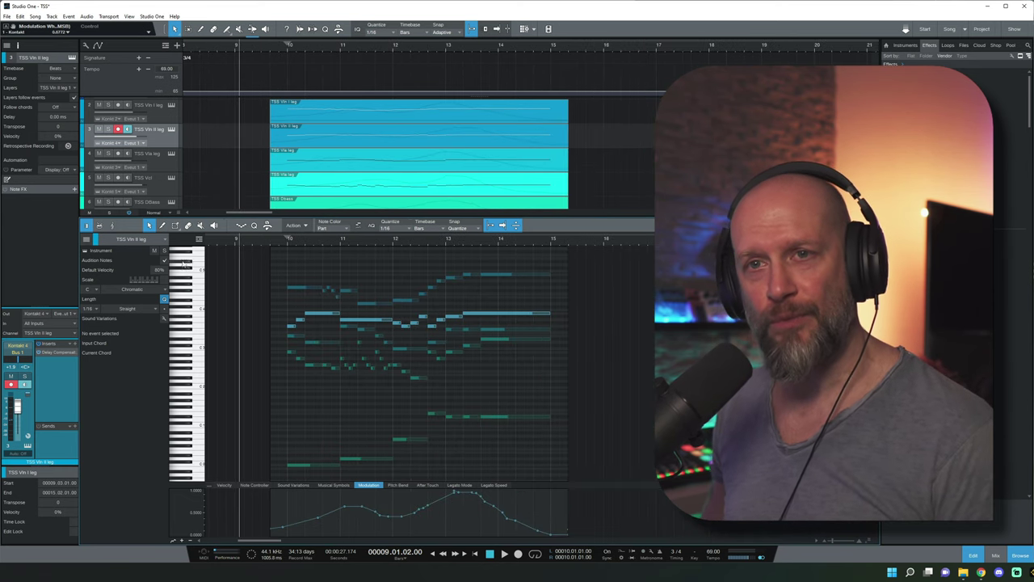
left_click(113, 226)
Select every string clip, scroll the score toward bars 9–14, then return to piano roll.
left_click_drag(234, 135, 410, 204)
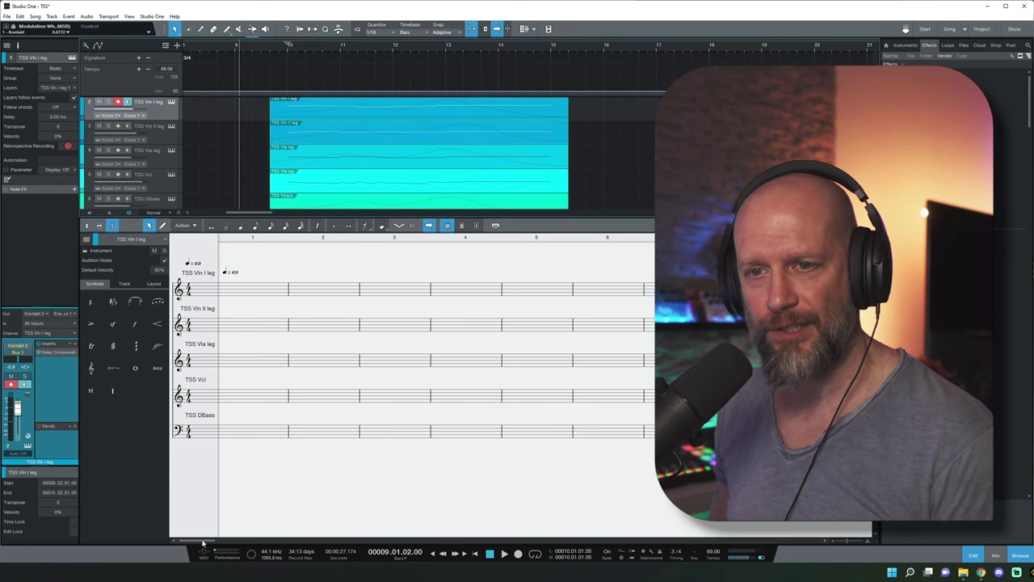
left_click_drag(205, 543, 242, 542)
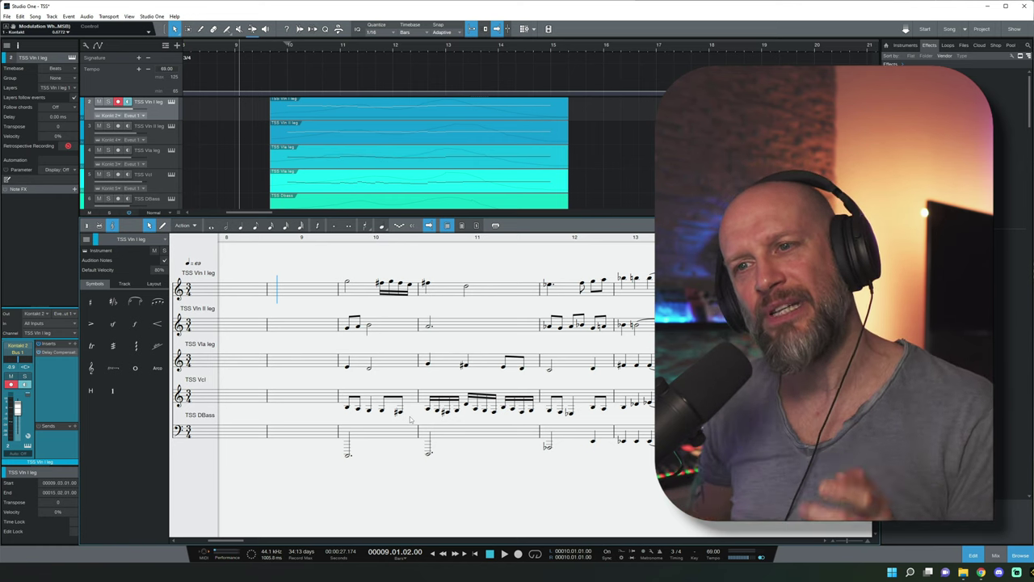
scroll(438, 410, "right", 3)
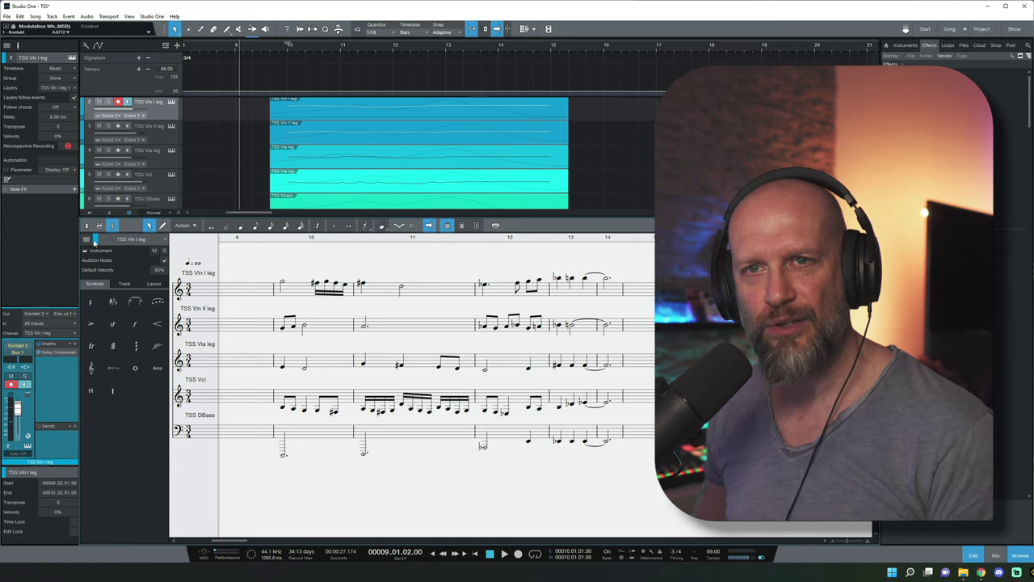
left_click(87, 226)
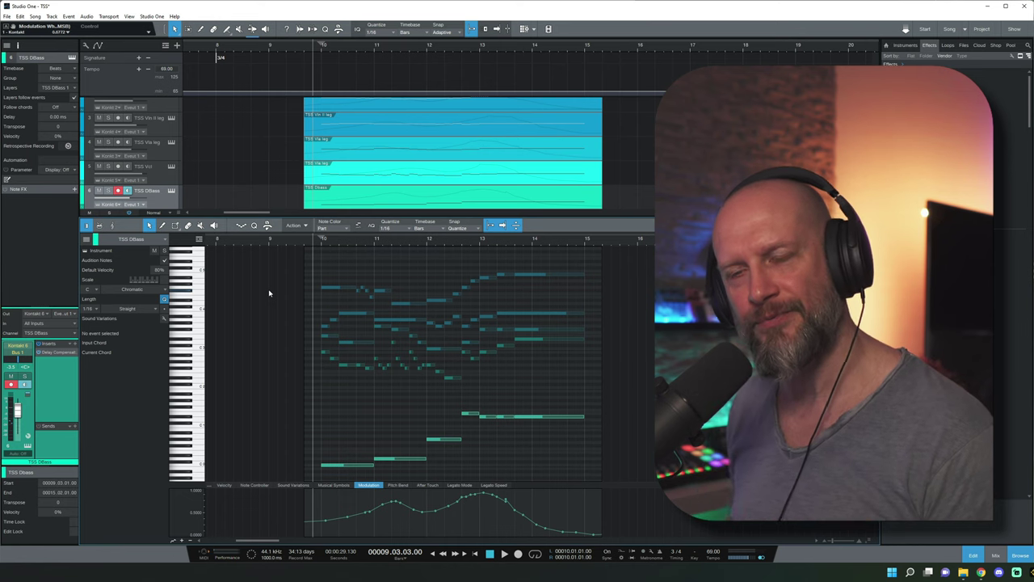
Start playback of the strings arrangement.
key("space")
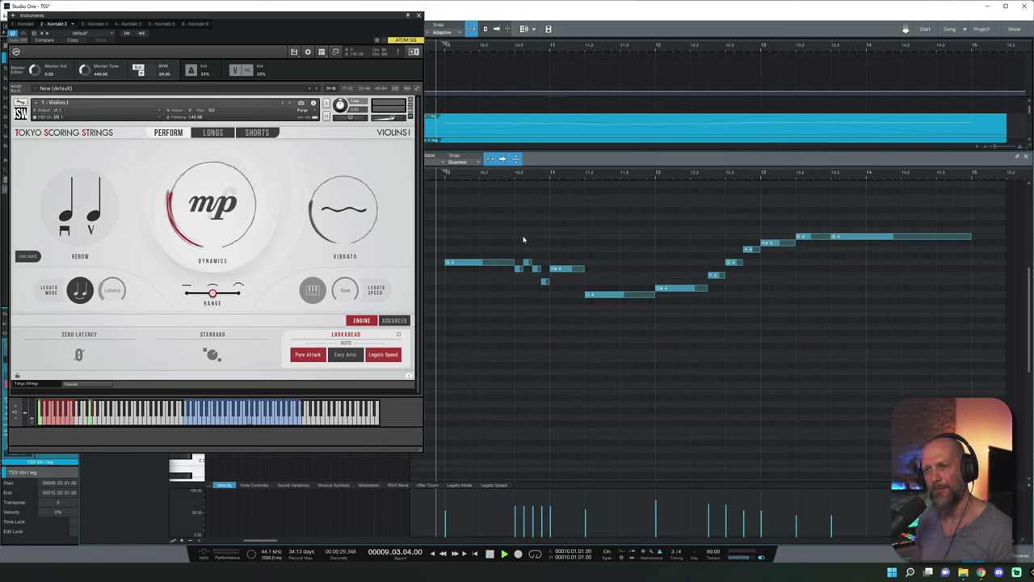
Play the Violins I part, audition its two B4 notes, and set the playhead to bar 12.2.4.
key("space")
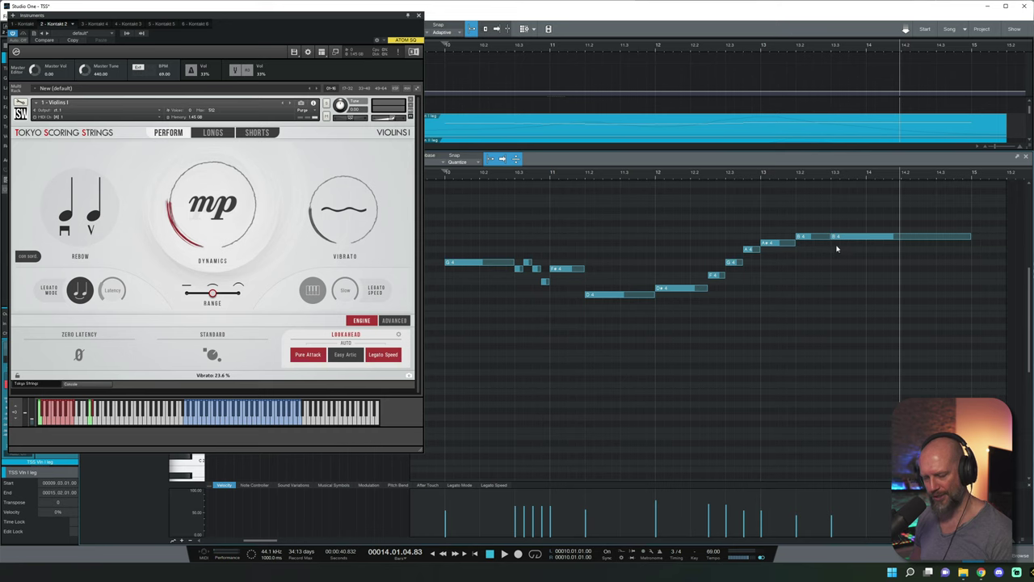
scroll(837, 248, "up", 2)
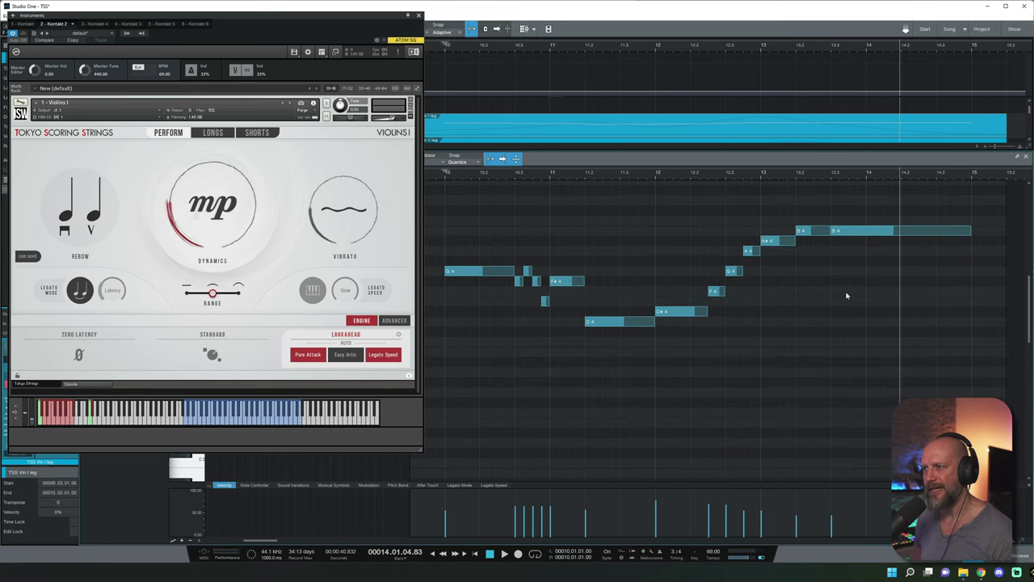
scroll(847, 296, "up", 1)
key("Left")
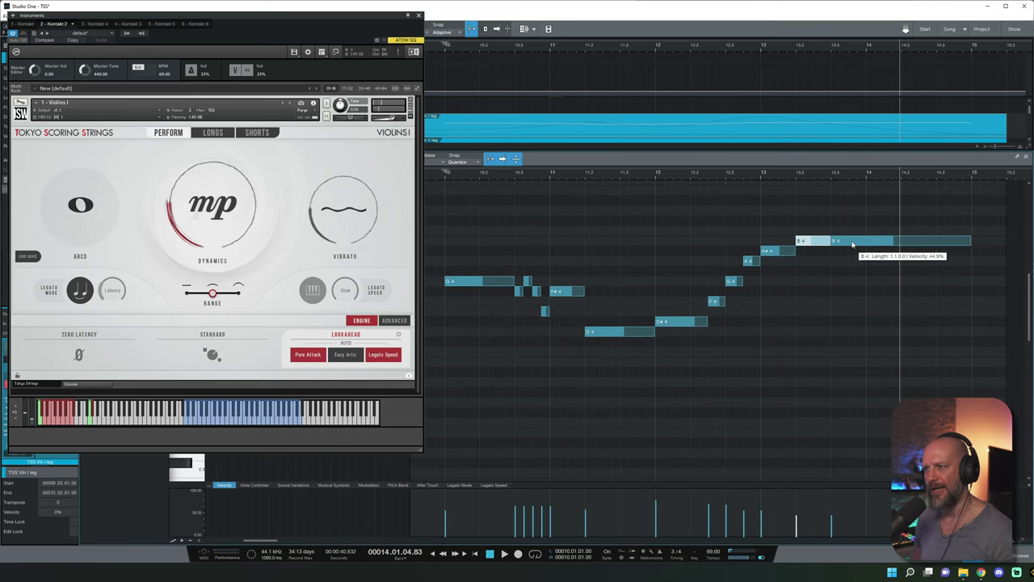
key("Right")
left_click(844, 198)
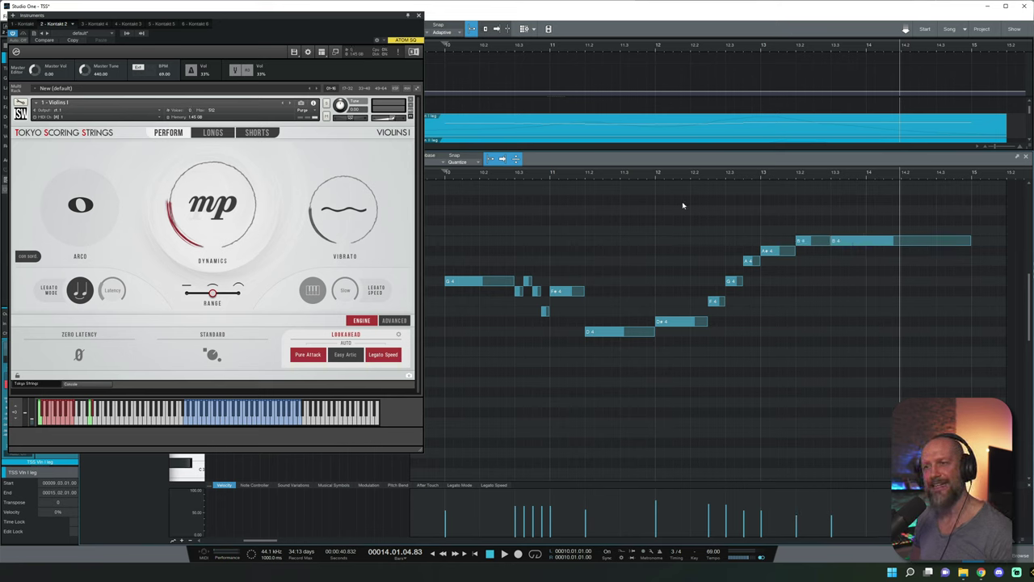
left_click(719, 175)
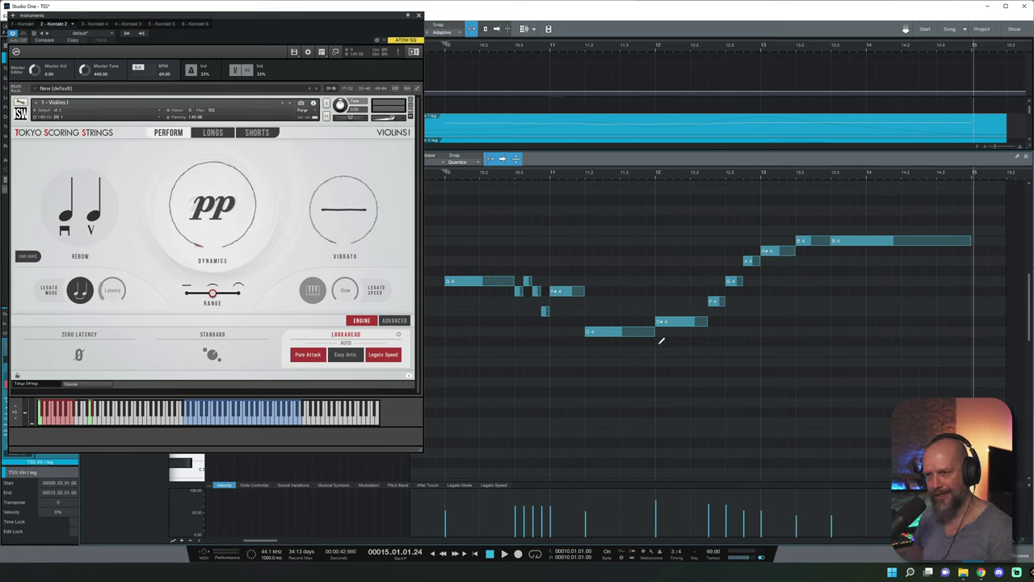
Raise the D4 note's velocity and play the violin phrase from bar 9.3.4.
left_click(587, 528)
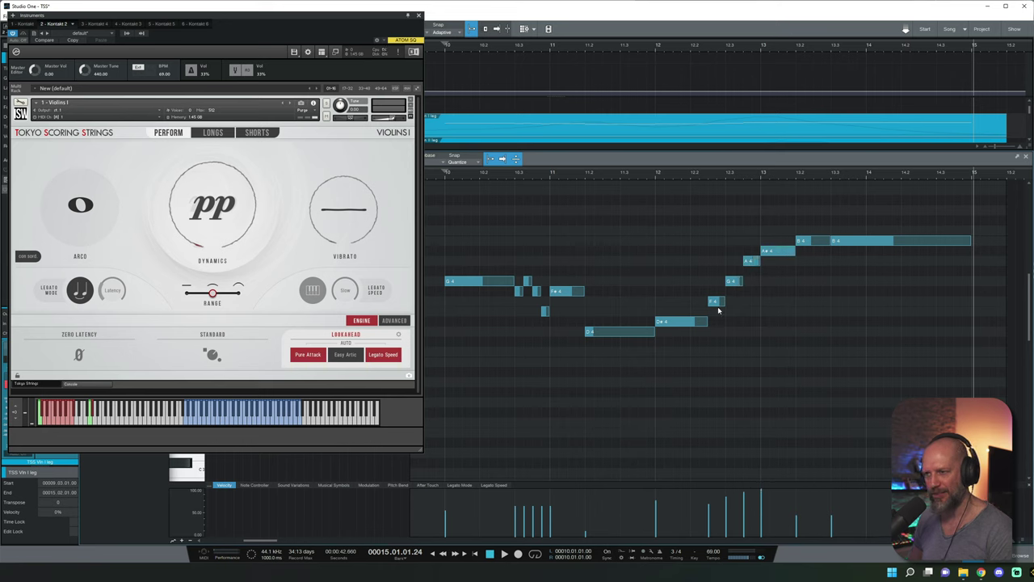
left_click(437, 173)
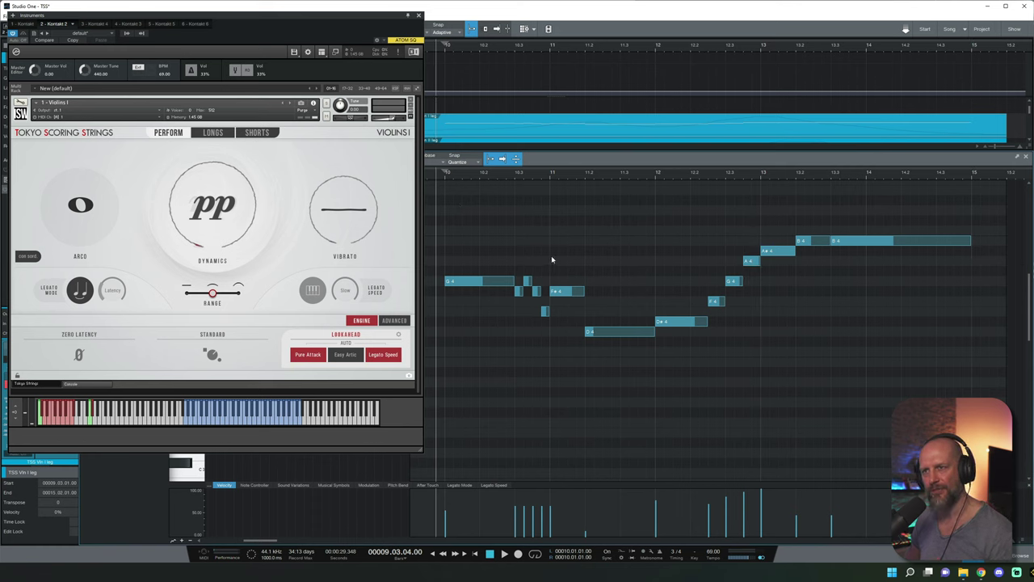
key("space")
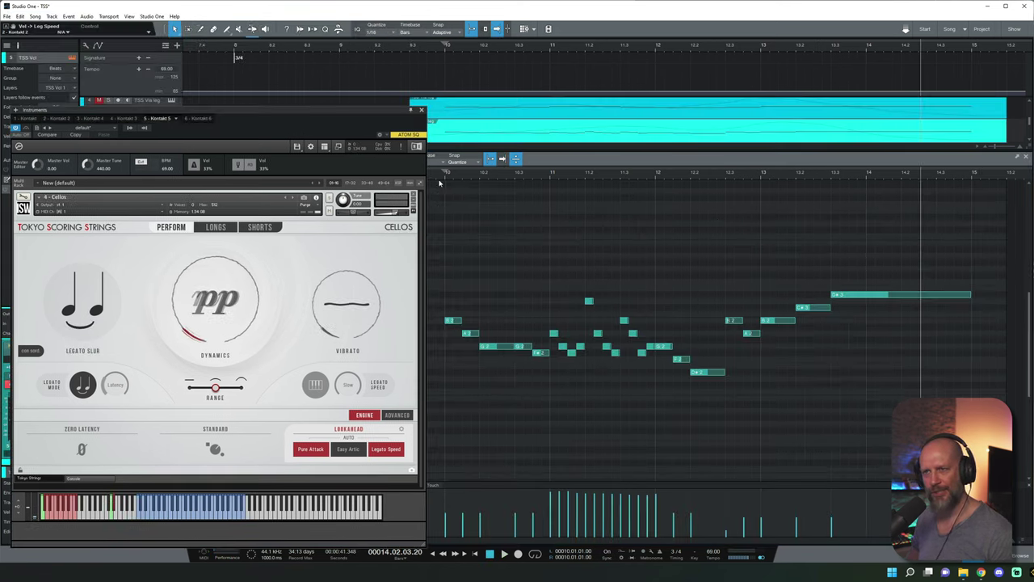
left_click(438, 177)
key("space")
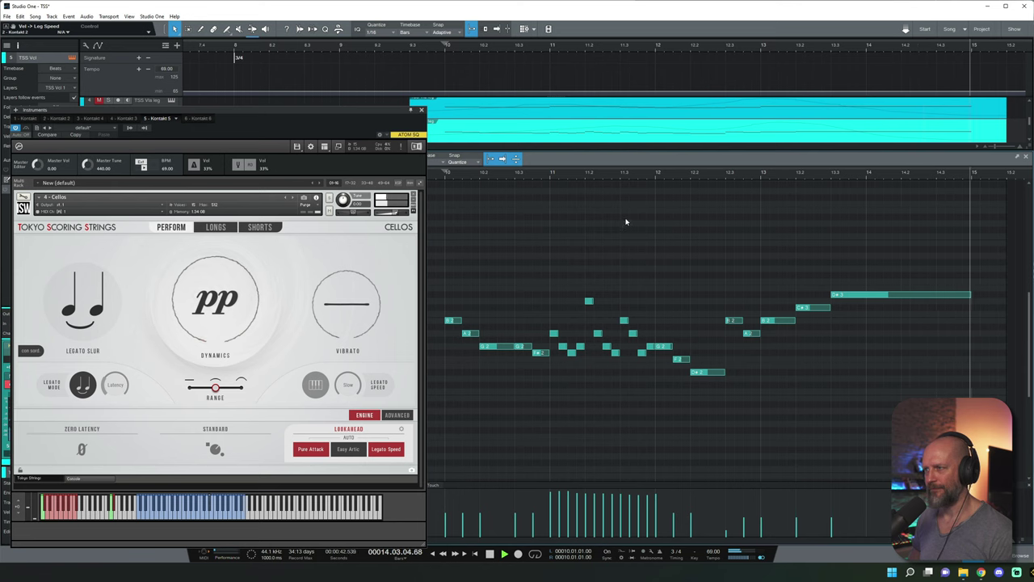
key("space")
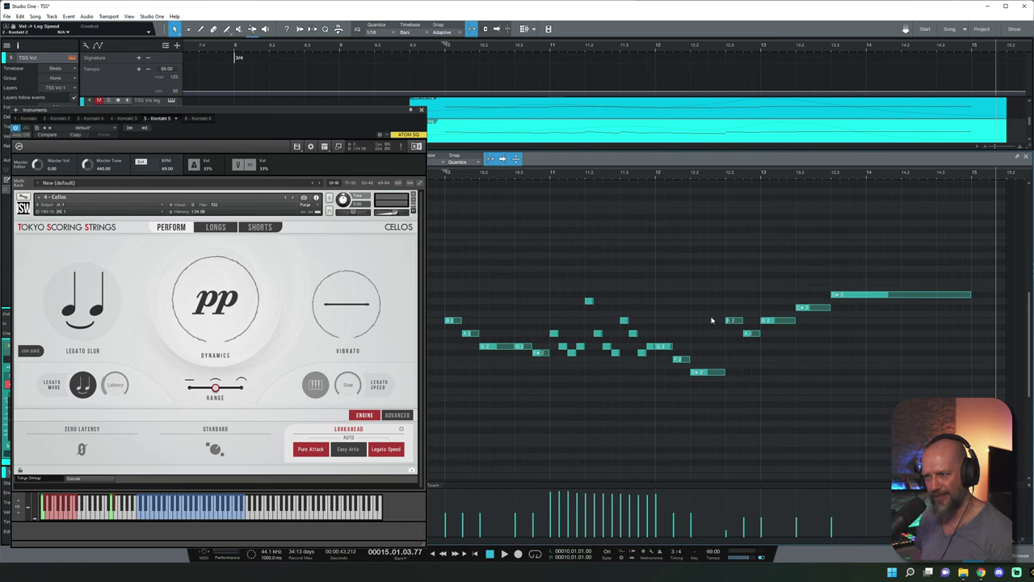
left_click(733, 500)
Start playback from around bar 11.4.
left_click(651, 180)
key("space")
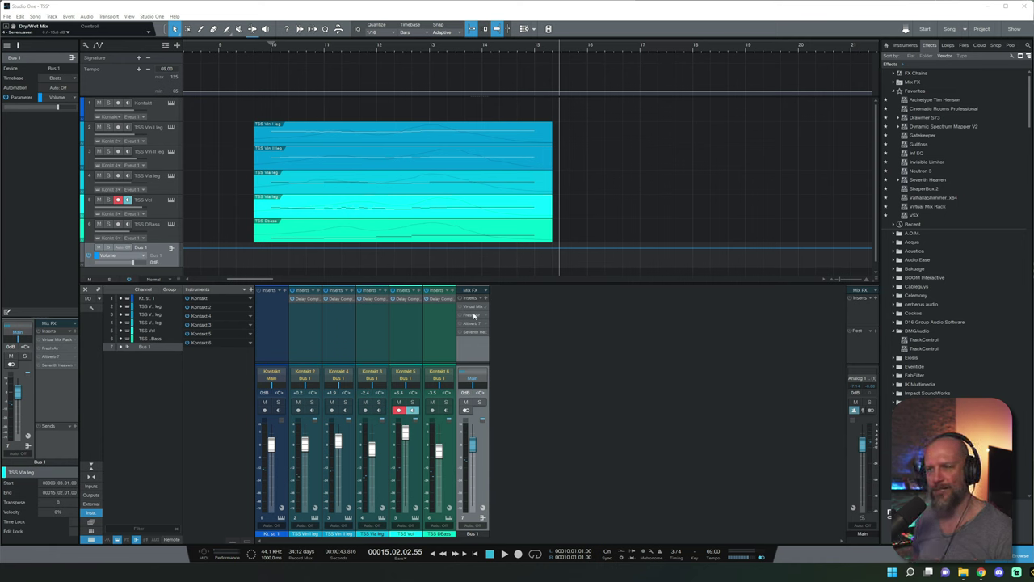
Open Bus 1's Virtual Mix Rack with the Custom Opto compressor and move its window up-left.
left_click(473, 308)
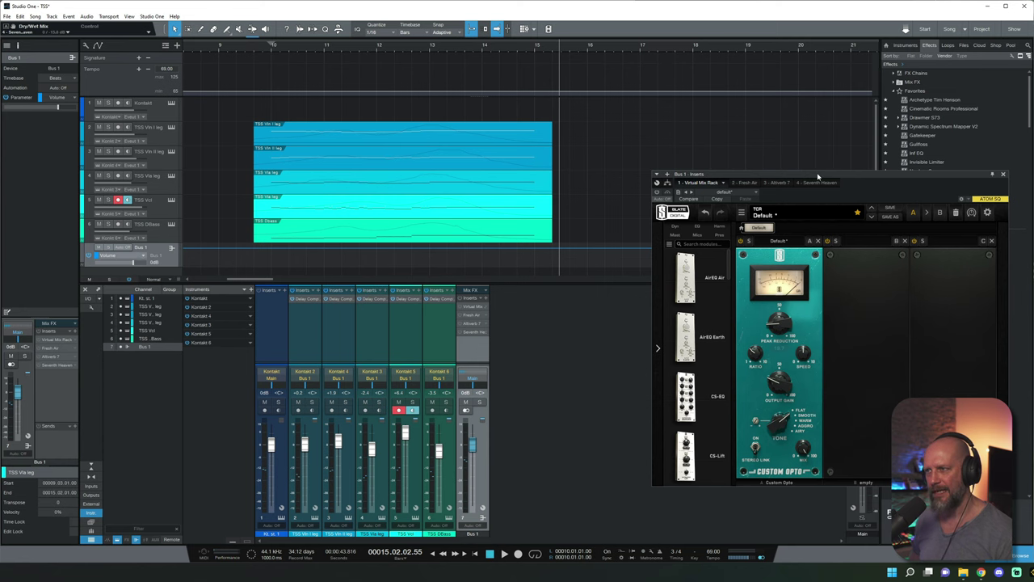
left_click_drag(818, 176, 717, 137)
Close the compressor rack and briefly inspect Bus 1's Fresh Air plugin.
left_click(910, 136)
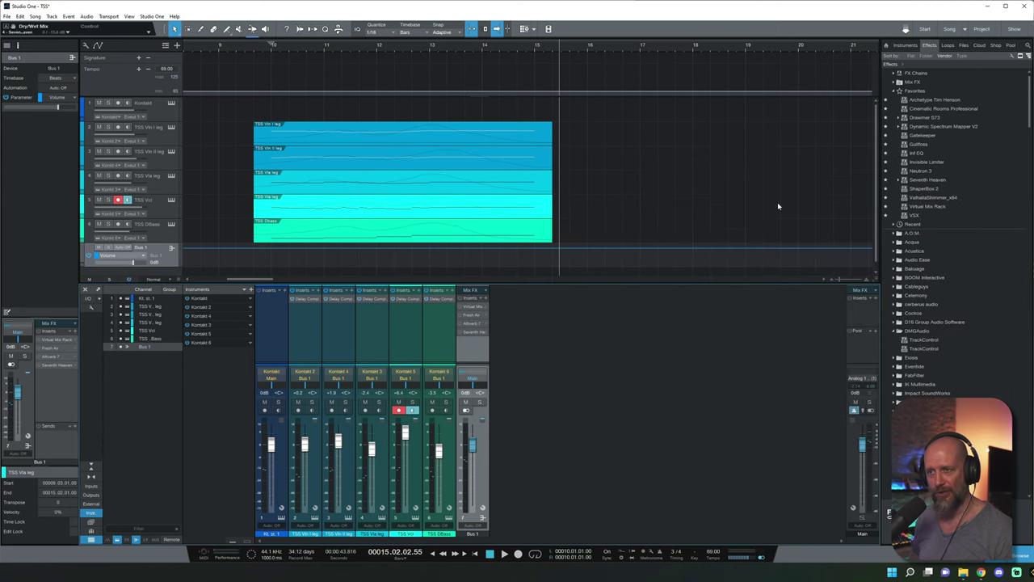
left_click(468, 315)
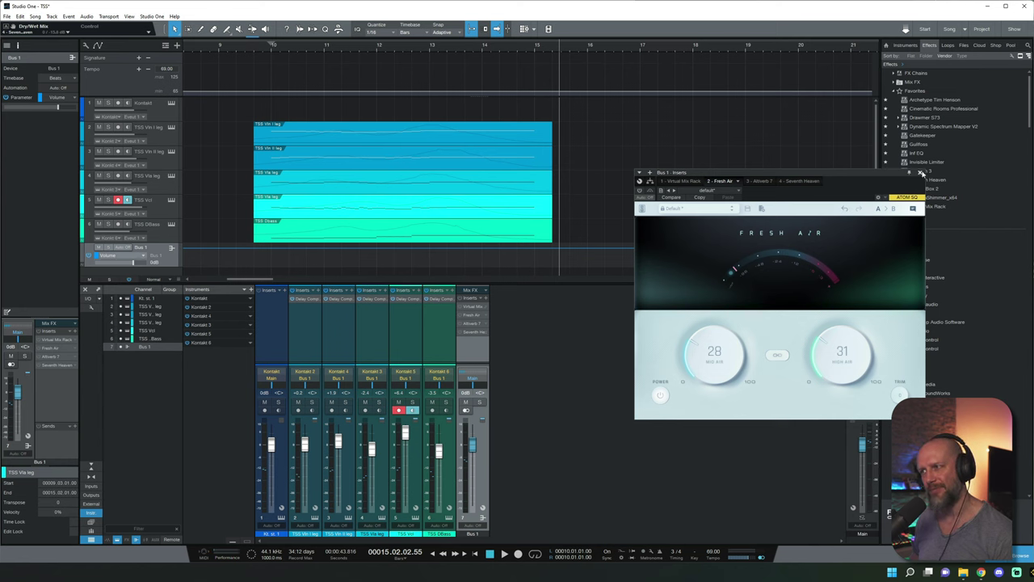
left_click(921, 173)
Inspect Bus 1's Altiverb 7 and Seventh Heaven (North Church, 3.20 sec) reverbs, closing each.
left_click(473, 324)
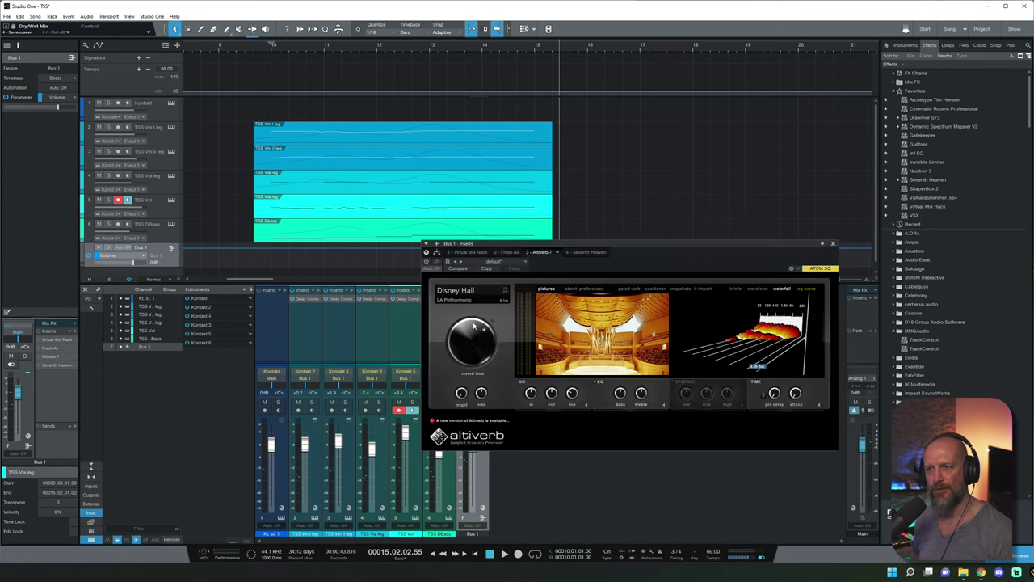
left_click_drag(638, 248, 645, 205)
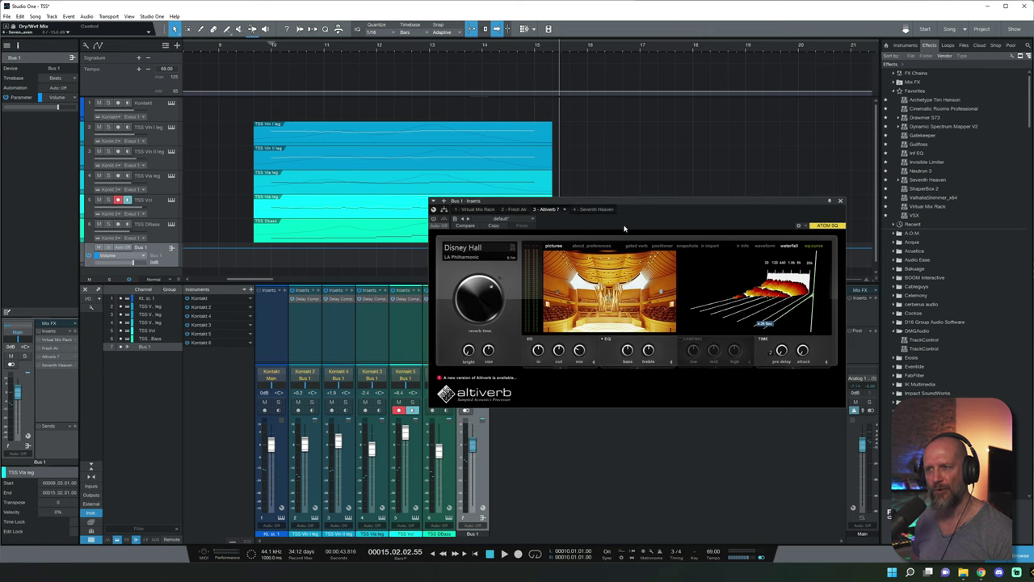
left_click(840, 201)
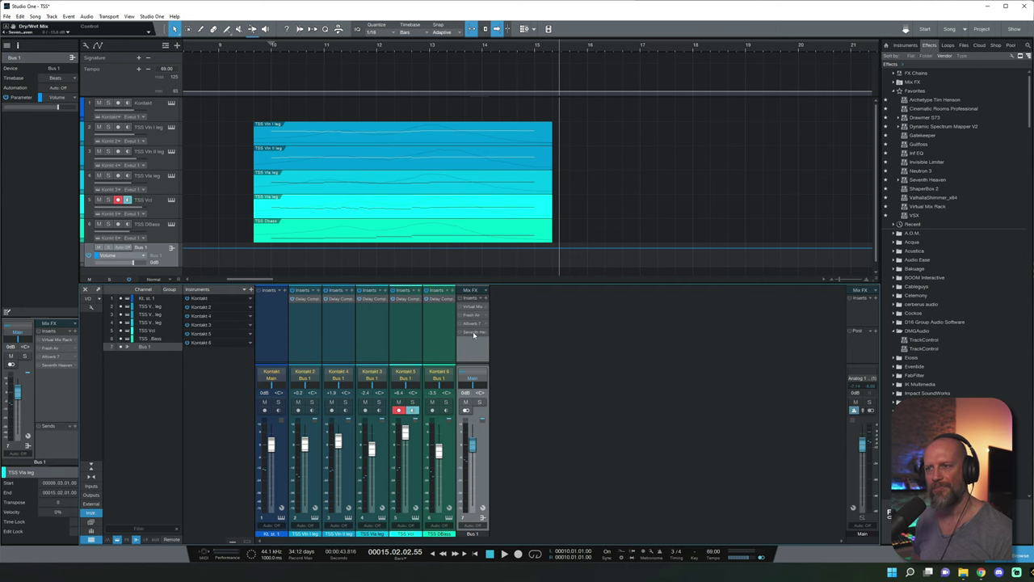
left_click(473, 331)
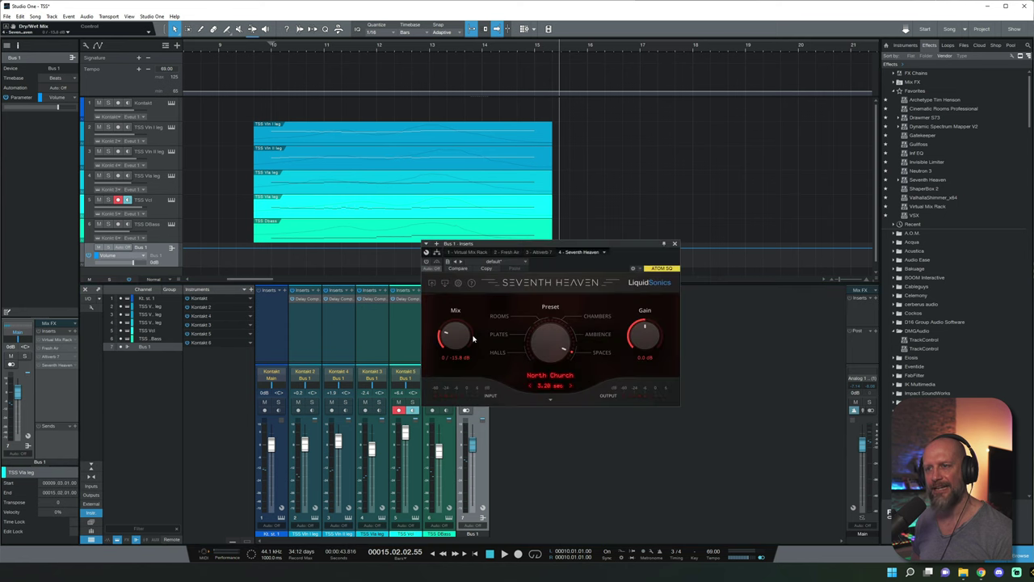
left_click(674, 243)
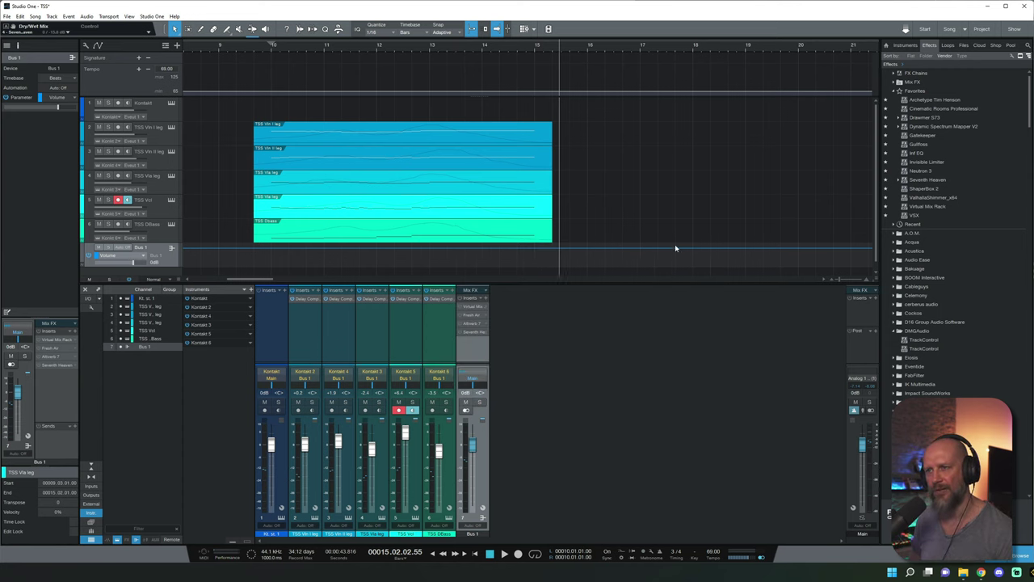
Play the arrangement from bar 10 and open Bus 1's Custom Opto compressor rack.
left_click(262, 49)
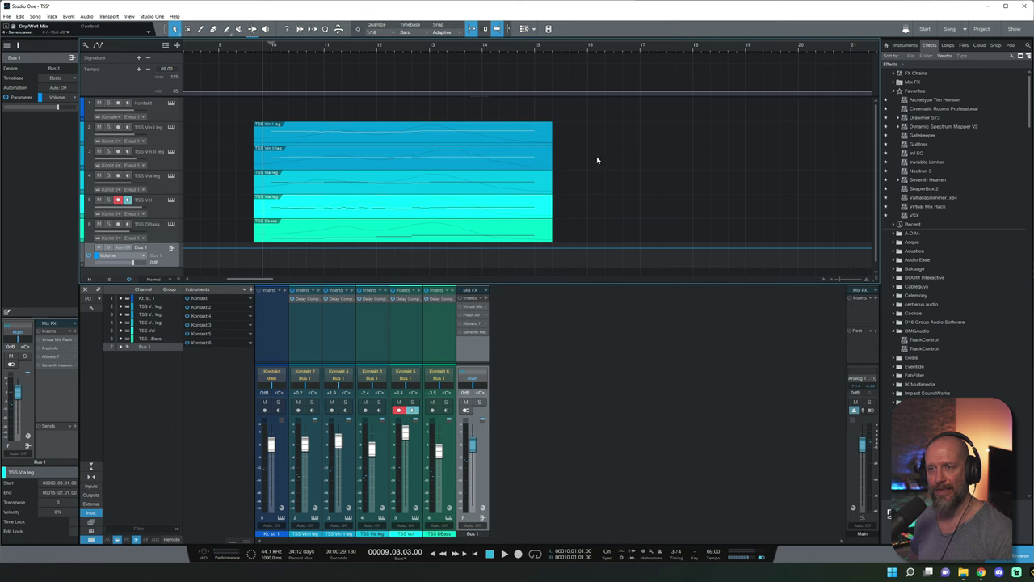
key("space")
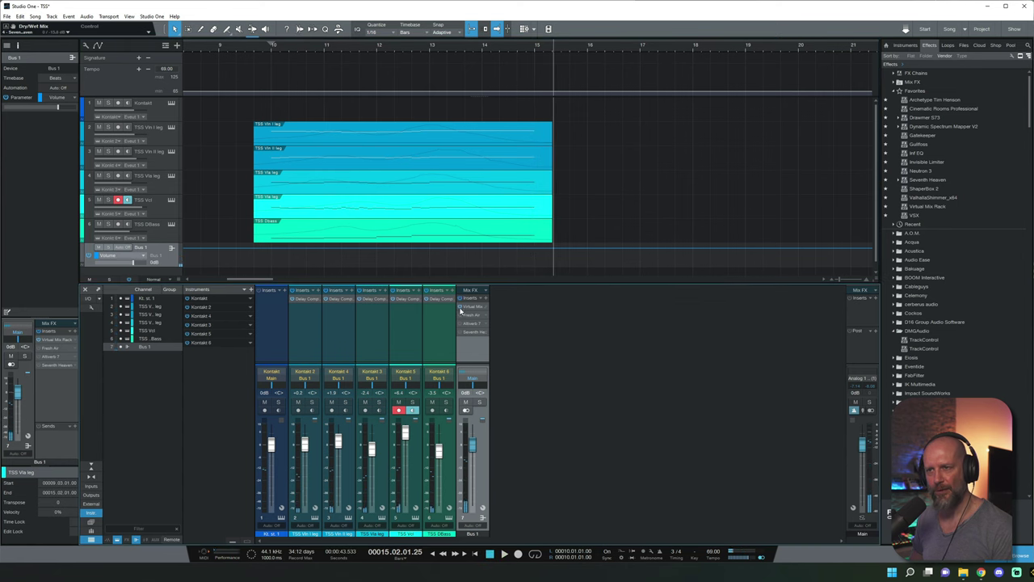
left_click(261, 62)
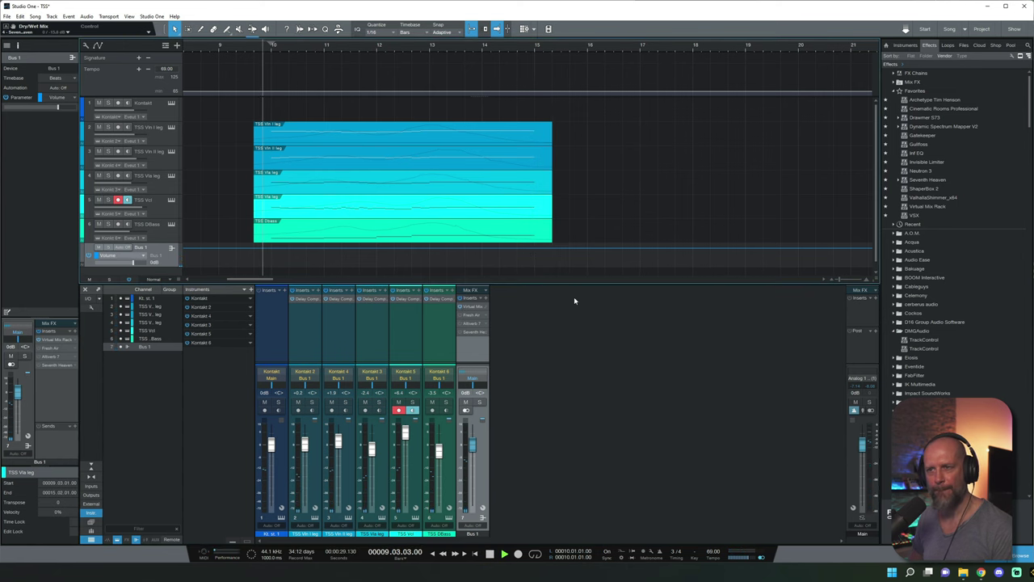
left_click(475, 307)
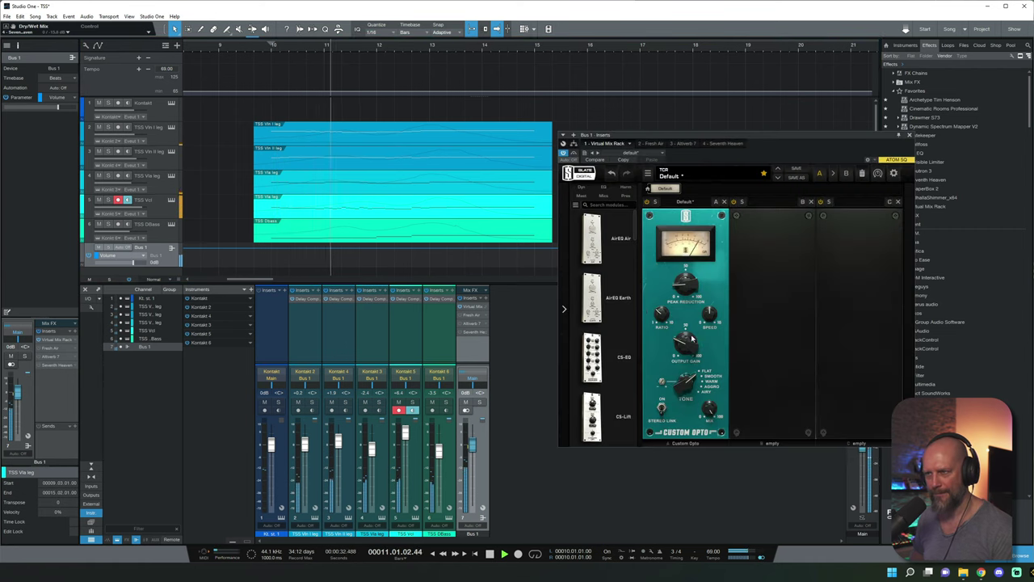
Lower the Custom Opto peak reduction to 20.3 and set its tone to Warm.
mouse_move(688, 285)
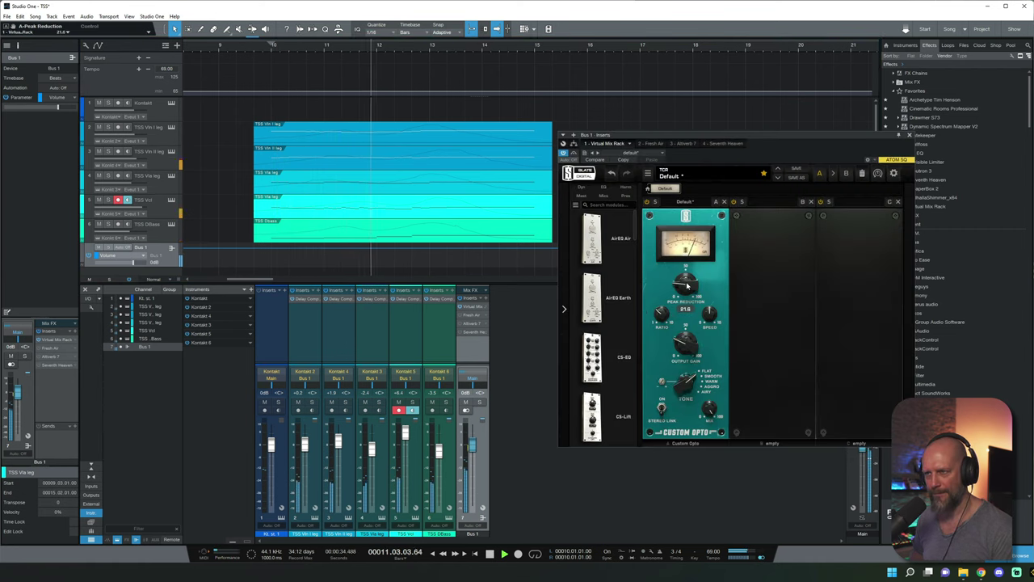
left_click_drag(688, 286, 688, 289)
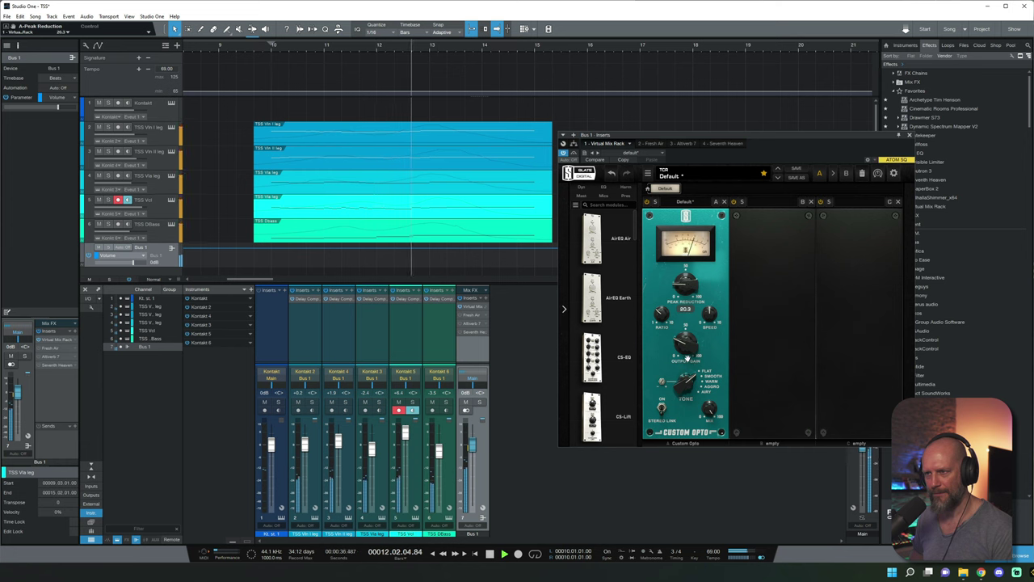
mouse_move(685, 382)
left_click_drag(685, 383, 685, 375)
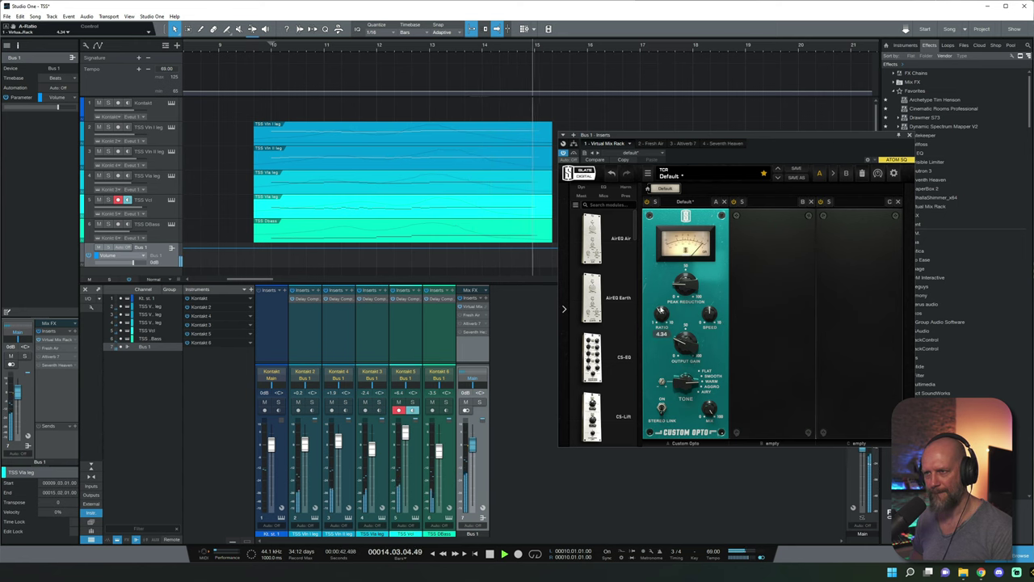
left_click(909, 135)
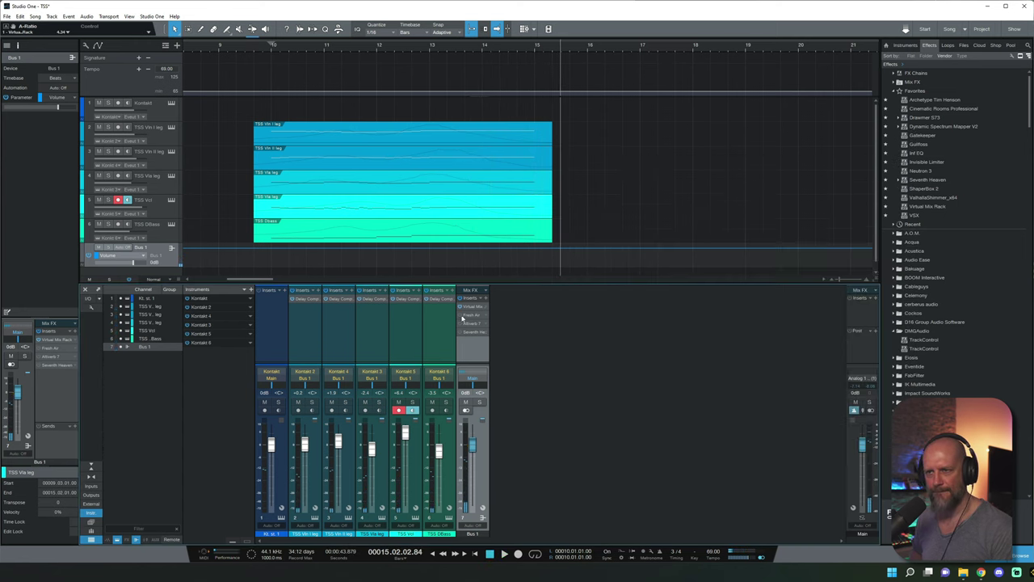
Replay from around bar 9 and set Fresh Air to 30 Mid Air and 33 High Air.
left_click(261, 50)
key("space")
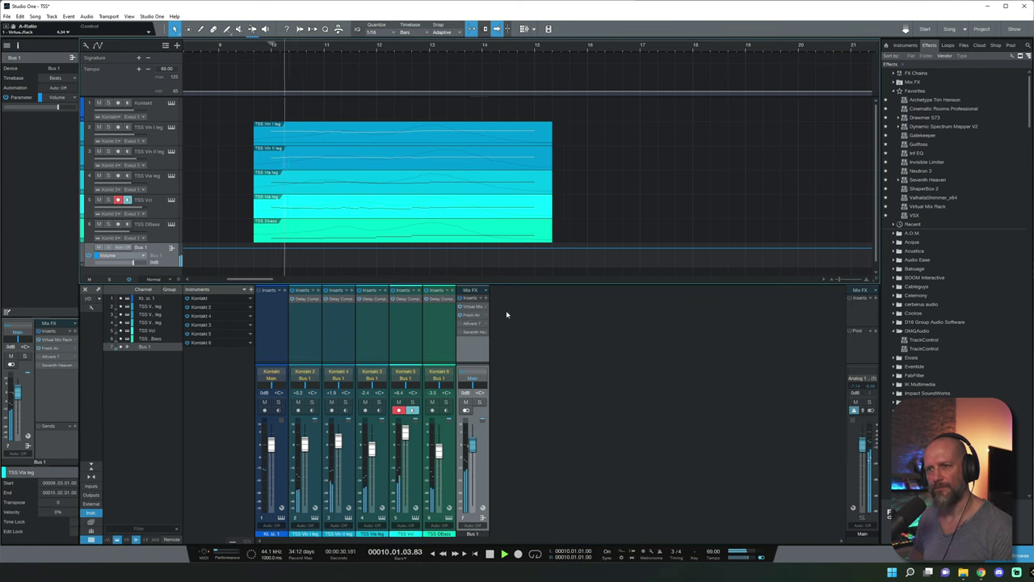
left_click(472, 318)
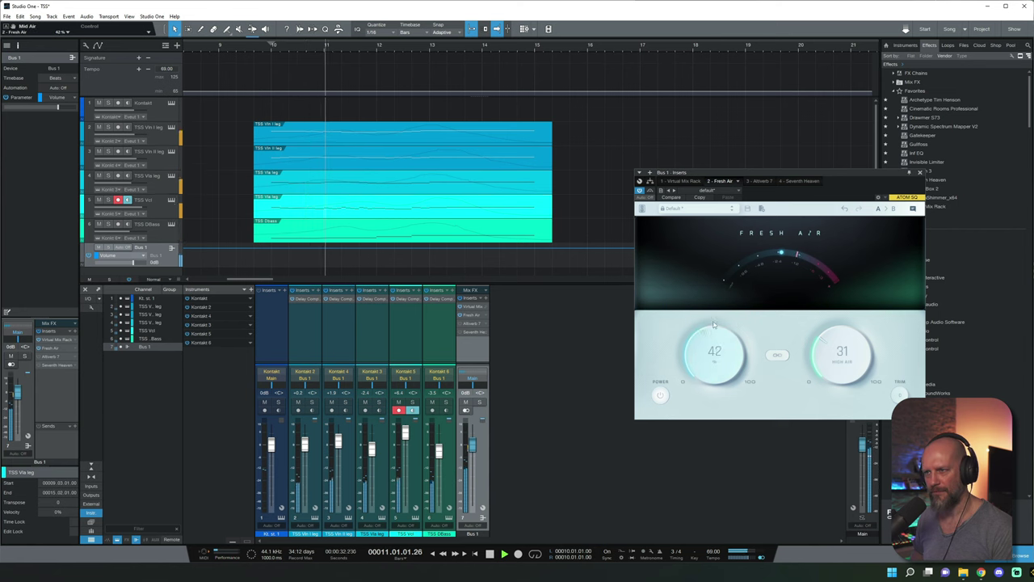
left_click_drag(714, 350, 716, 378)
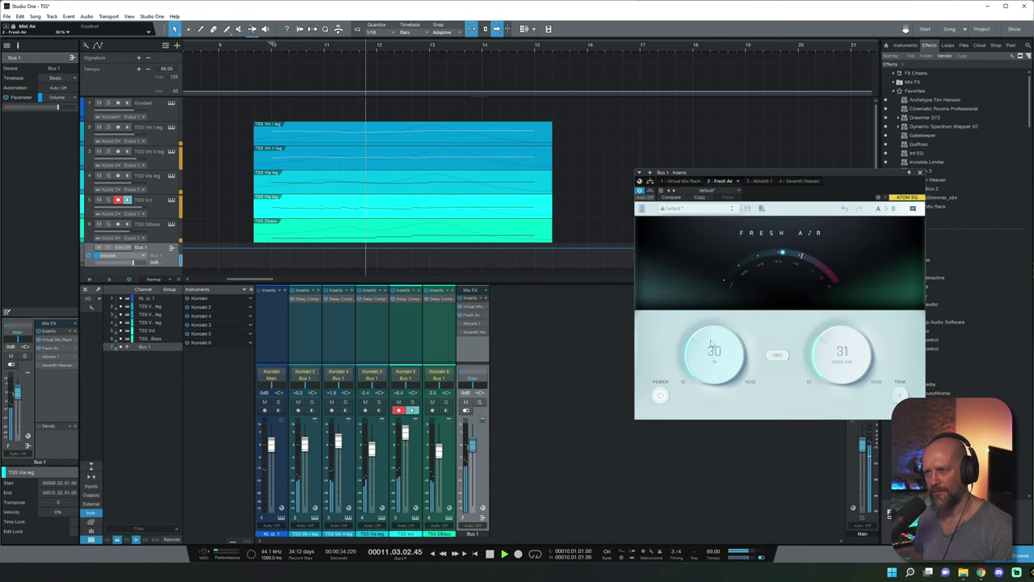
left_click_drag(823, 356, 823, 320)
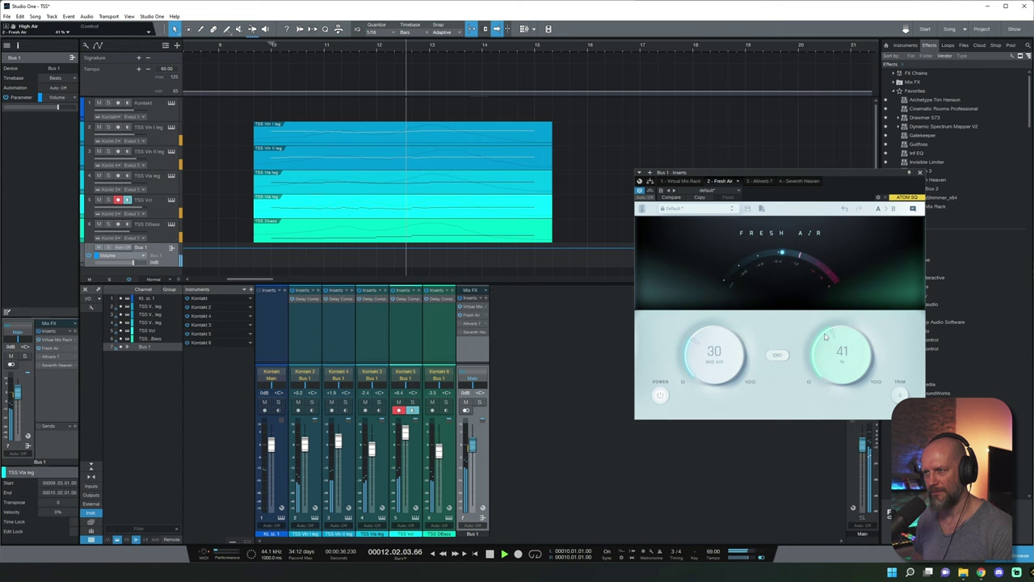
left_click_drag(825, 337, 824, 349)
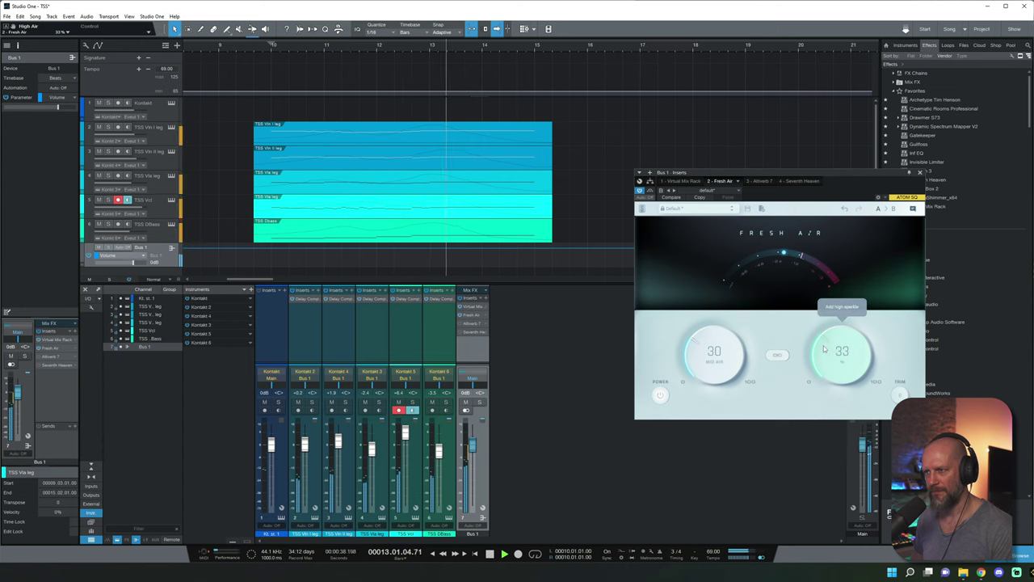
left_click(920, 172)
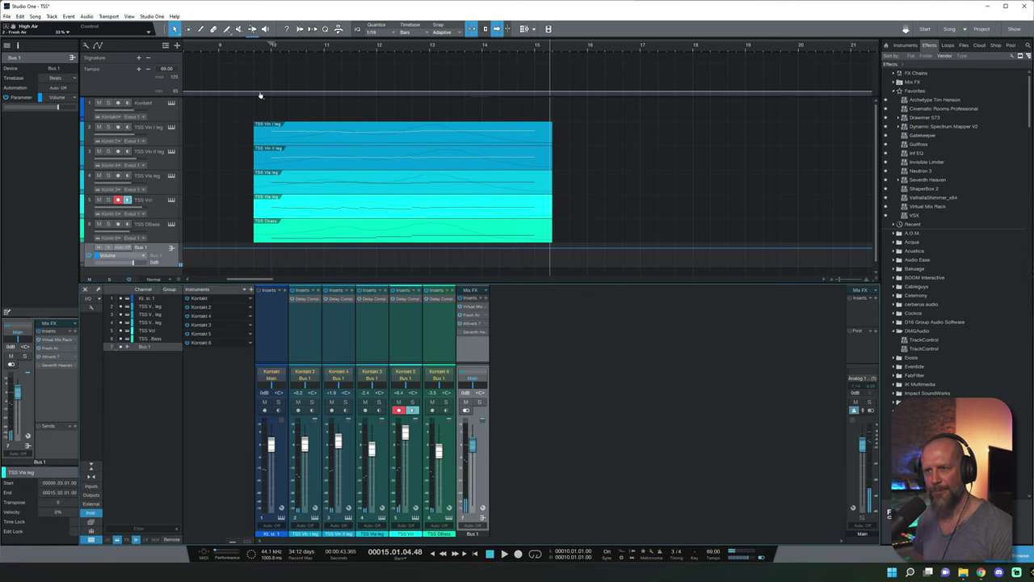
left_click(267, 48)
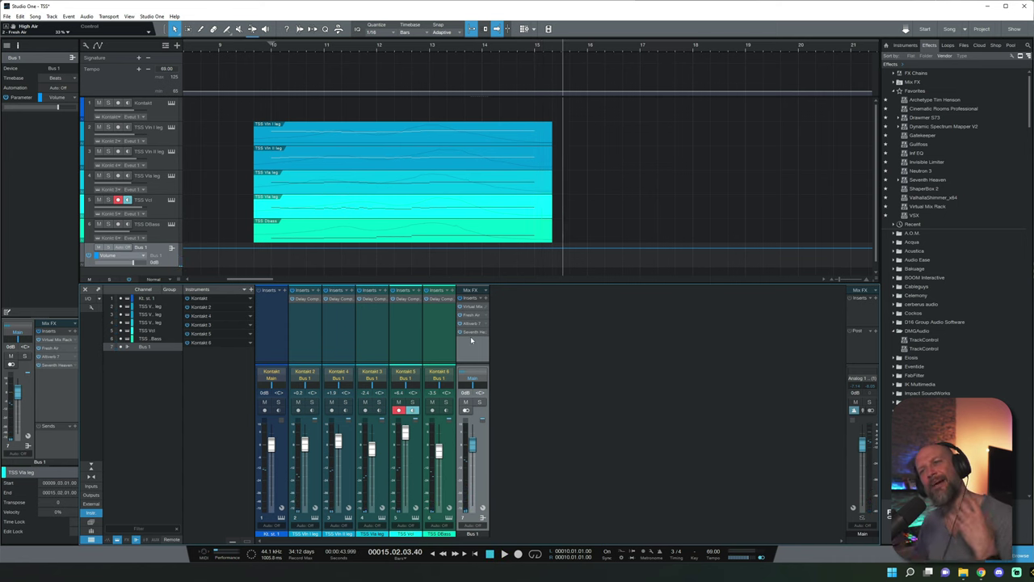
left_click(263, 50)
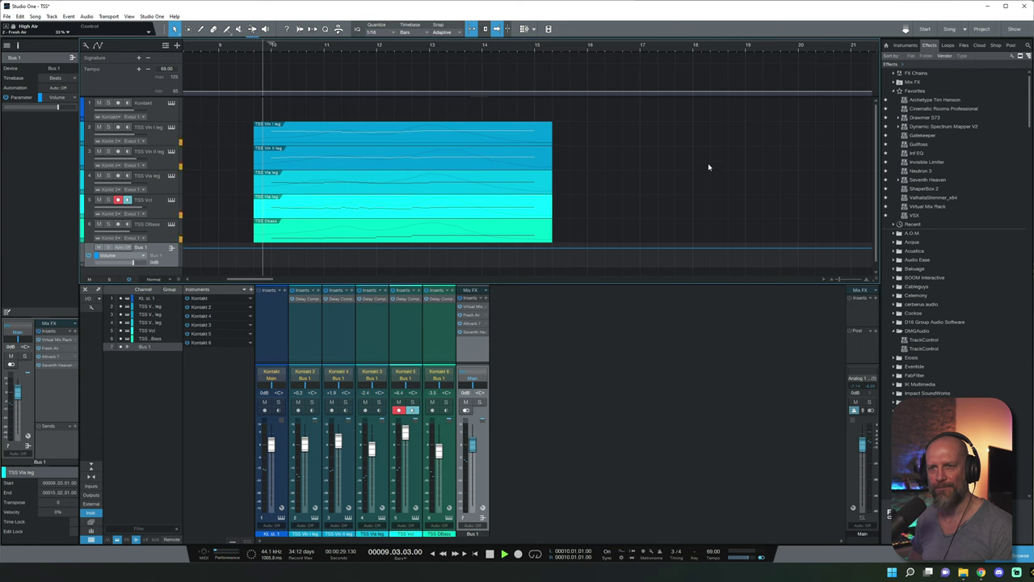
key("space")
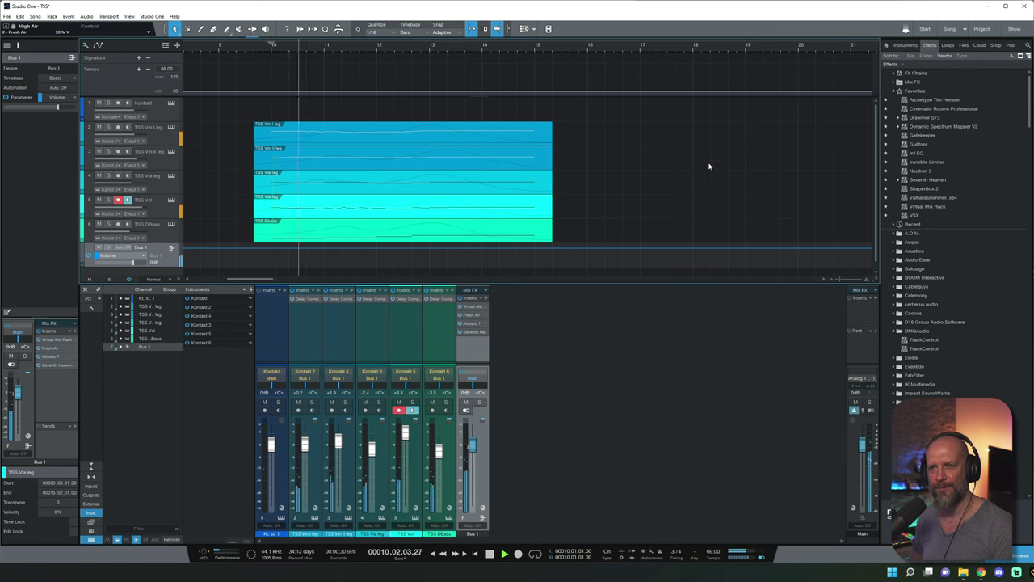